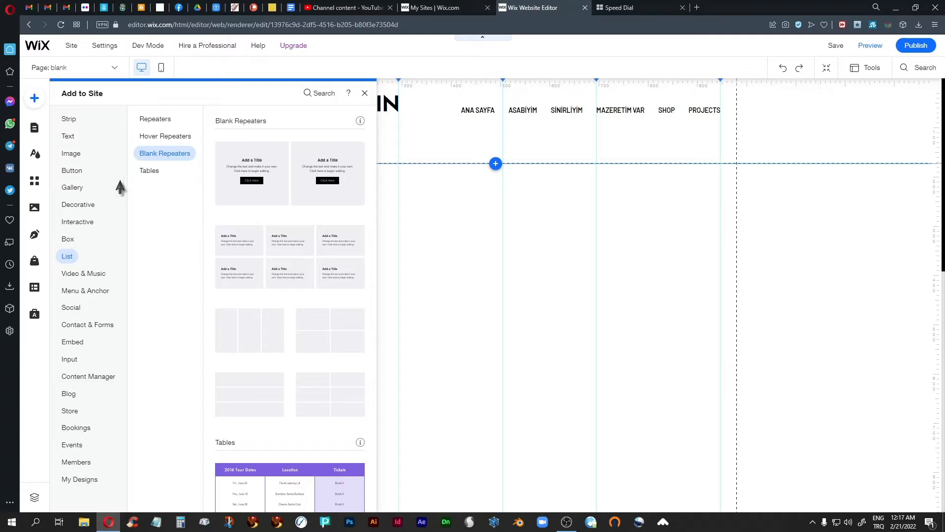
Add the hover repeater with the four coloured food cards, starting with "10 Pie Recipes to Try This Fall", to the page.
{"action": "left_click", "coordinate": [162, 137]}
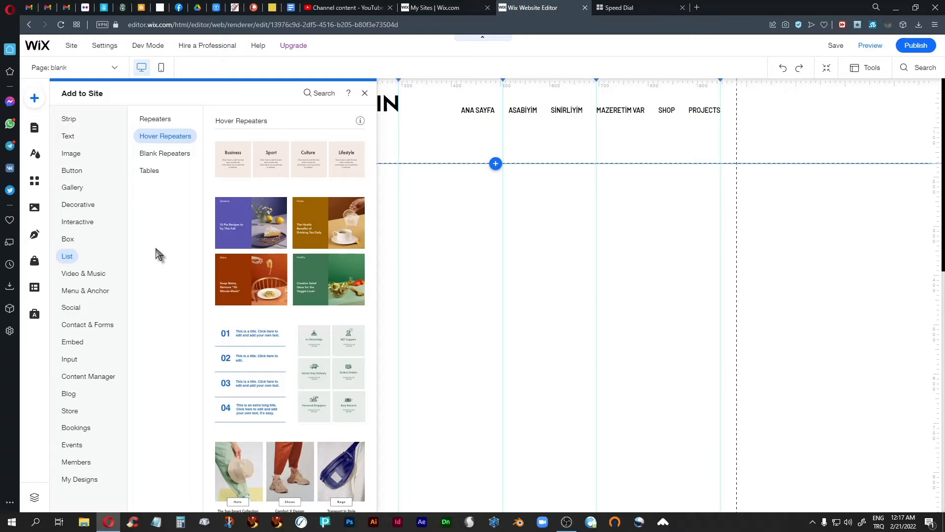
{"action": "left_click", "coordinate": [264, 235]}
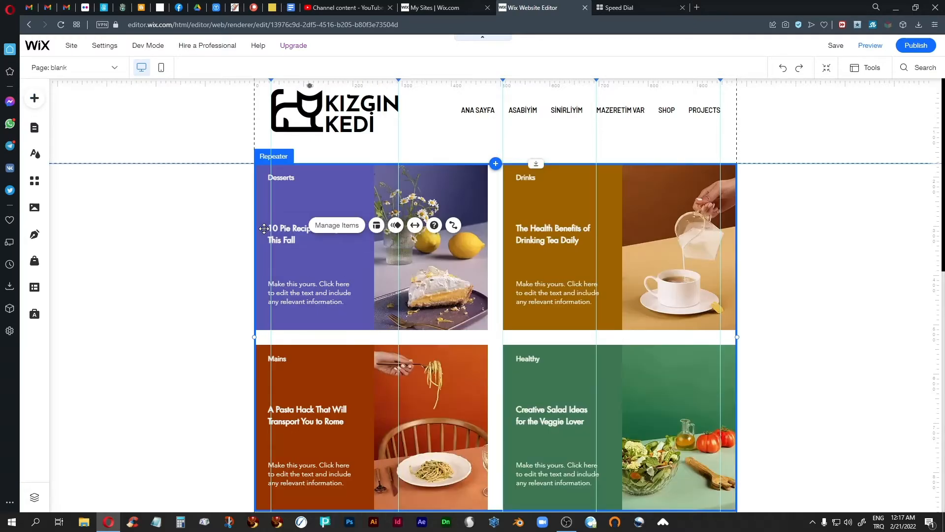
{"action": "left_click", "coordinate": [178, 301]}
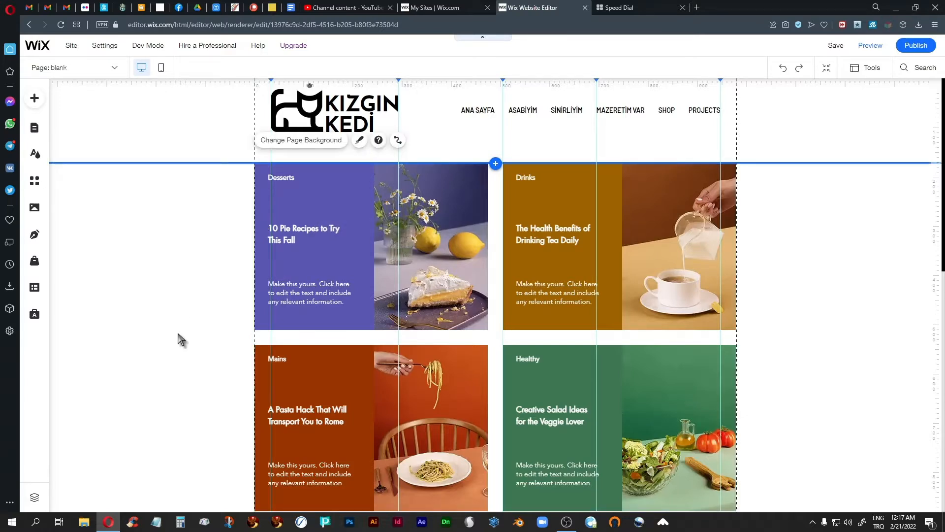
{"action": "scroll", "coordinate": [197, 299], "scroll_direction": "down", "scroll_amount": 2}
{"action": "scroll", "coordinate": [198, 299], "scroll_direction": "up", "scroll_amount": 2}
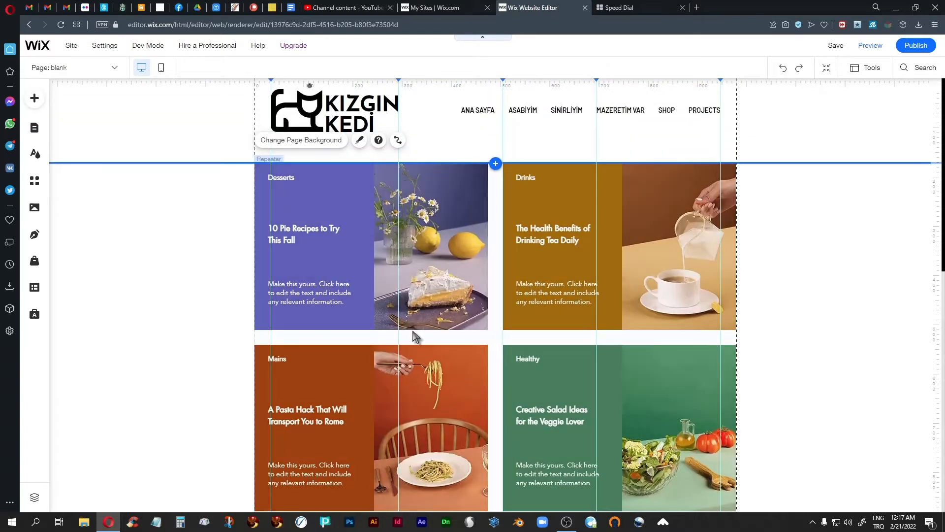
{"action": "left_click", "coordinate": [812, 341]}
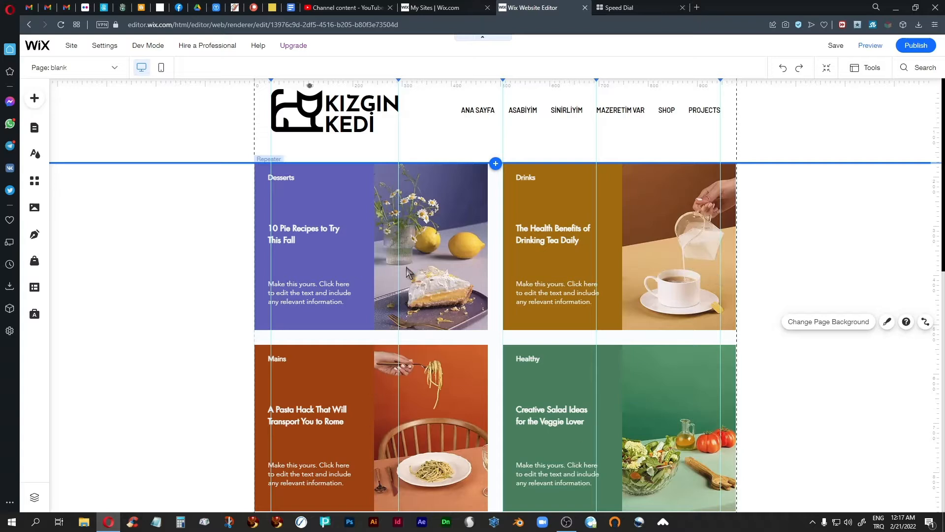
{"action": "left_click", "coordinate": [186, 290]}
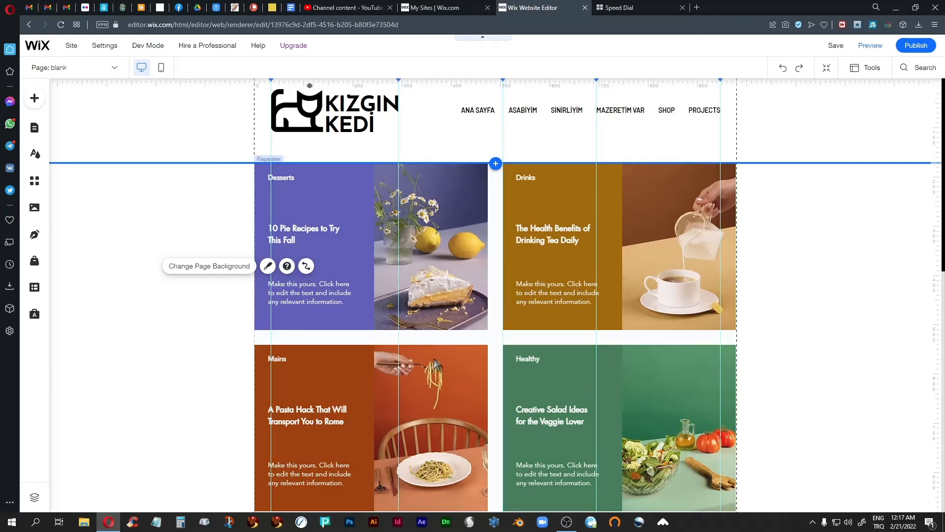
{"action": "scroll", "coordinate": [434, 365], "scroll_direction": "down", "scroll_amount": 2}
{"action": "scroll", "coordinate": [435, 364], "scroll_direction": "up", "scroll_amount": 2}
Stretch the food card repeater to full width.
{"action": "left_click", "coordinate": [438, 221]}
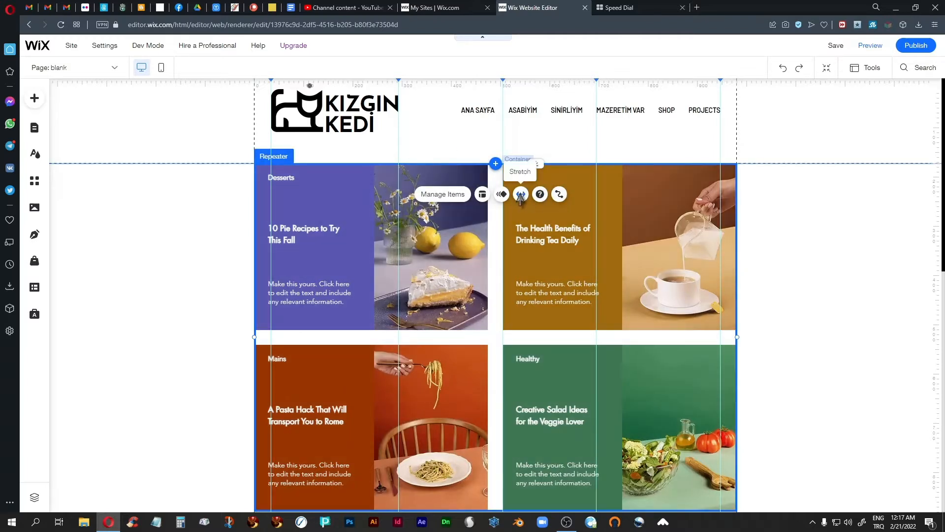
{"action": "left_click", "coordinate": [520, 194]}
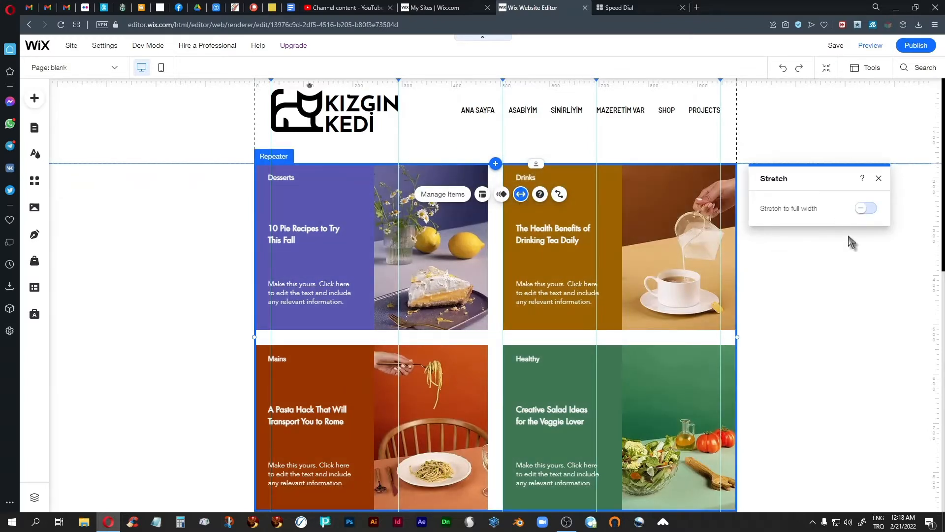
{"action": "left_click", "coordinate": [866, 208]}
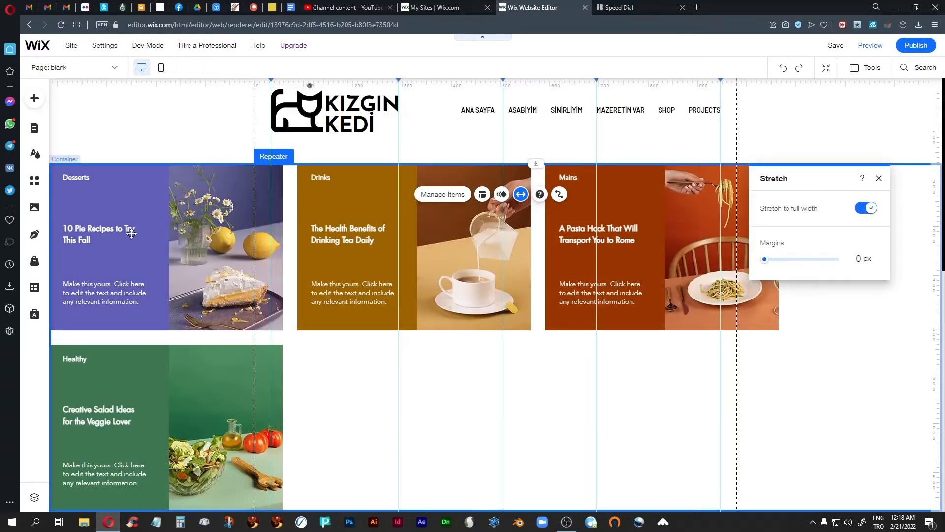
{"action": "left_click", "coordinate": [878, 180]}
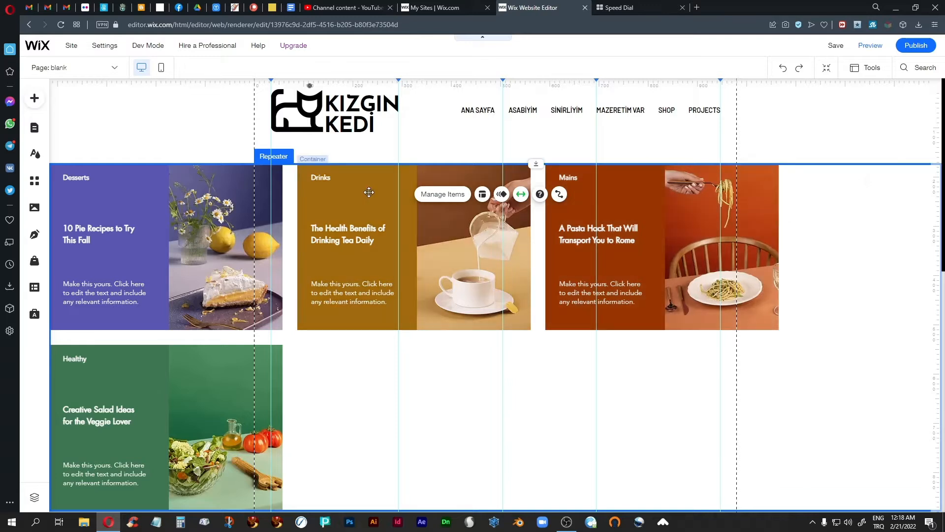
Center the repeater's items and reduce the spacing between them to about 10 px.
{"action": "left_click", "coordinate": [482, 194]}
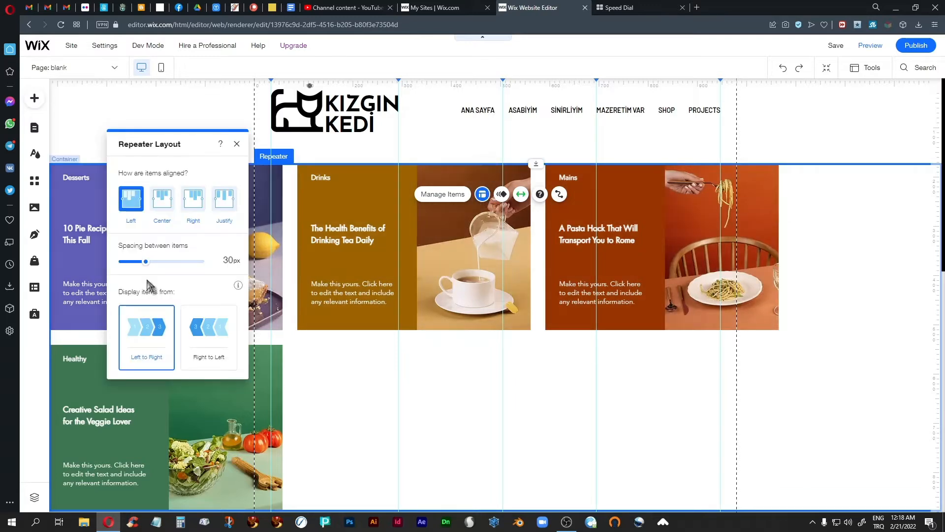
{"action": "left_click", "coordinate": [163, 199]}
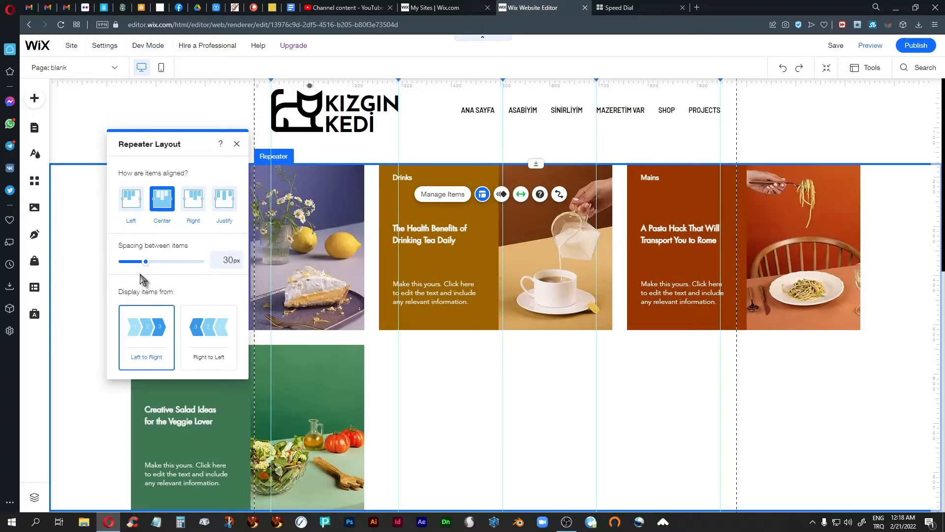
{"action": "mouse_move", "coordinate": [144, 262]}
{"action": "left_mouse_down"}
{"action": "mouse_move", "coordinate": [122, 271]}
{"action": "mouse_move", "coordinate": [130, 270]}
{"action": "left_mouse_up"}
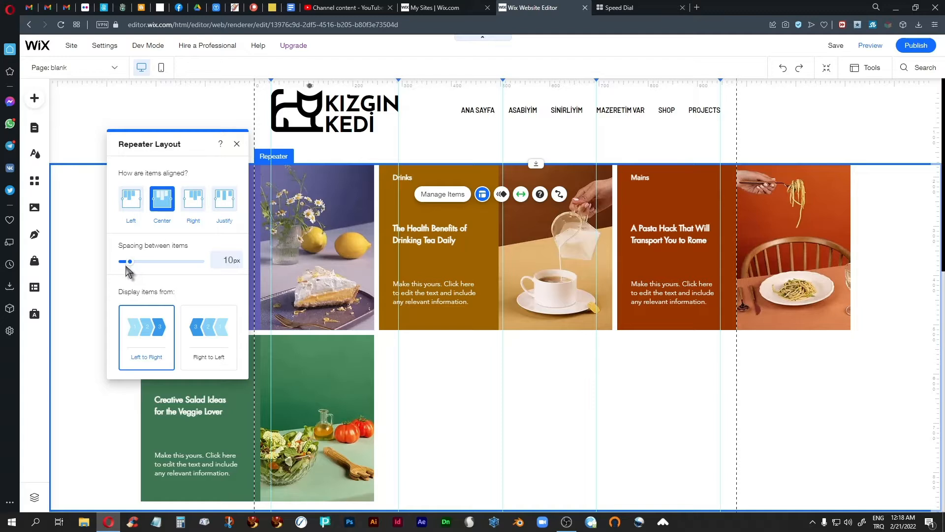
{"action": "left_click", "coordinate": [237, 143]}
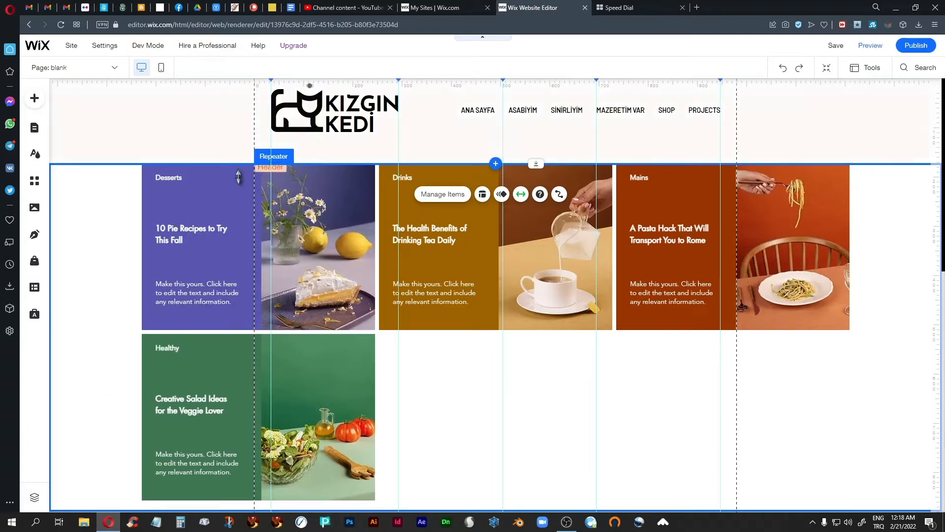
{"action": "left_click", "coordinate": [312, 322]}
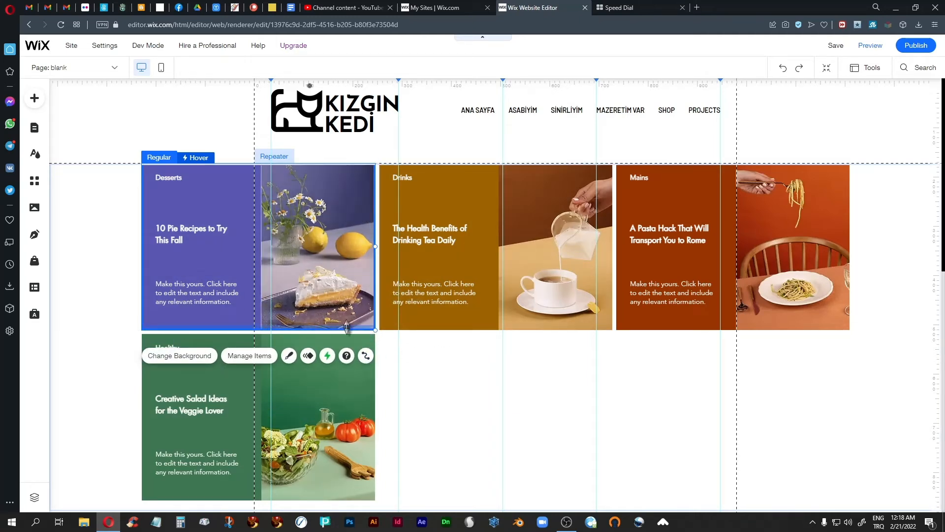
{"action": "left_click", "coordinate": [478, 406]}
{"action": "left_click", "coordinate": [286, 288]}
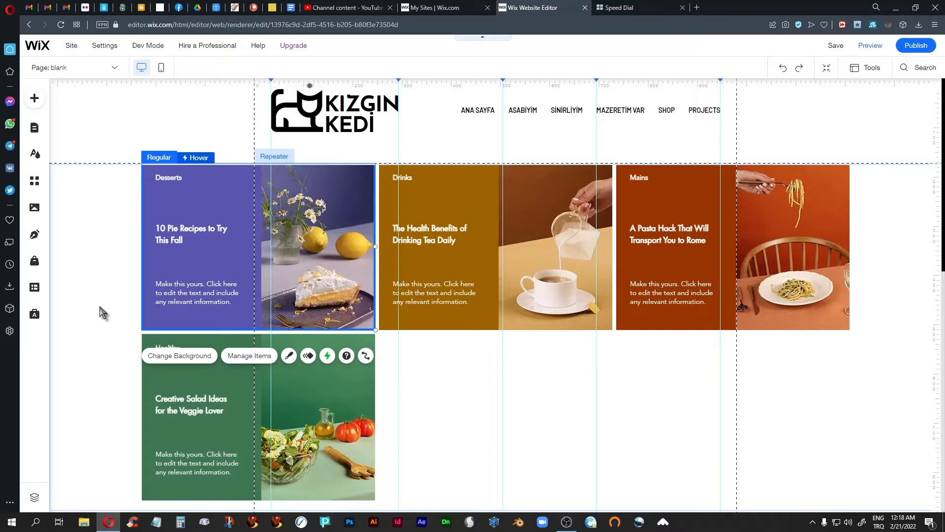
{"action": "left_click", "coordinate": [86, 307]}
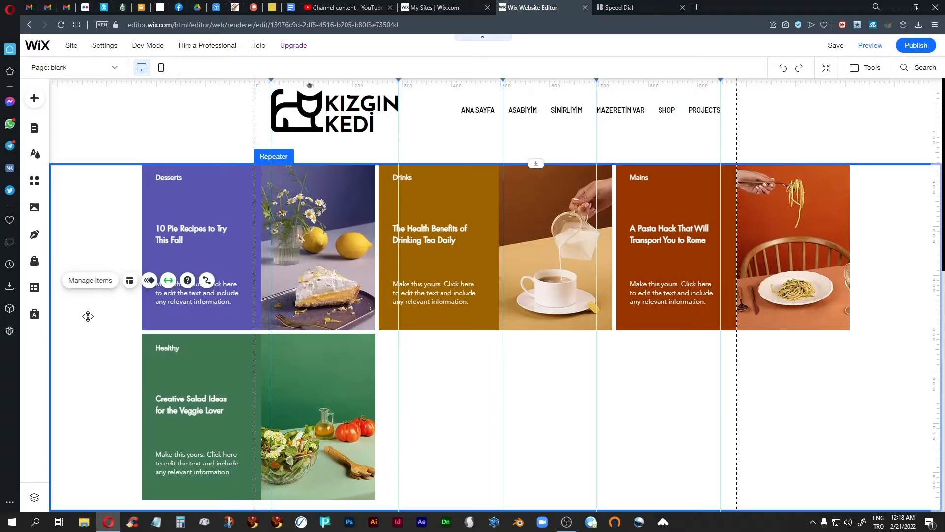
{"action": "left_click", "coordinate": [554, 411]}
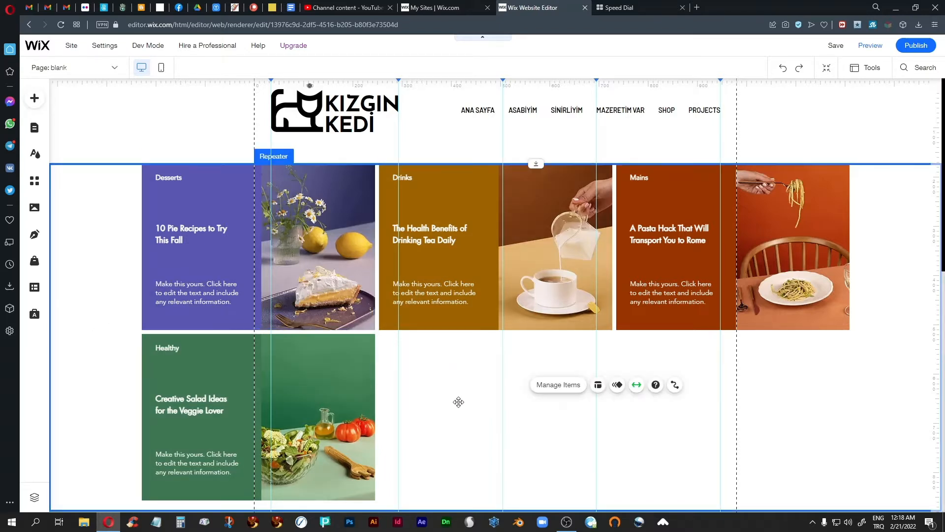
Open the text settings for the "10 Pie Recipes to Try This Fall" title and move them clear of the Desserts card.
{"action": "left_click", "coordinate": [167, 232]}
{"action": "left_click", "coordinate": [168, 232]}
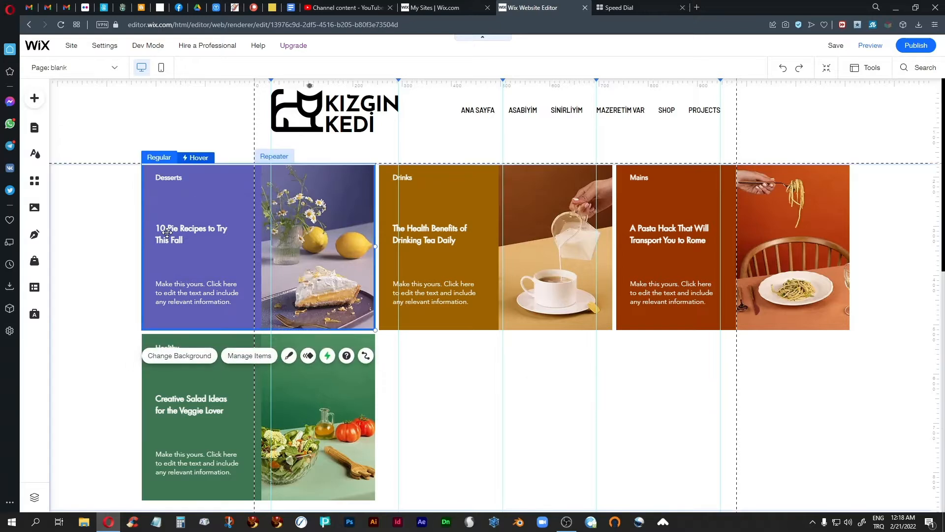
{"action": "left_click", "coordinate": [168, 233]}
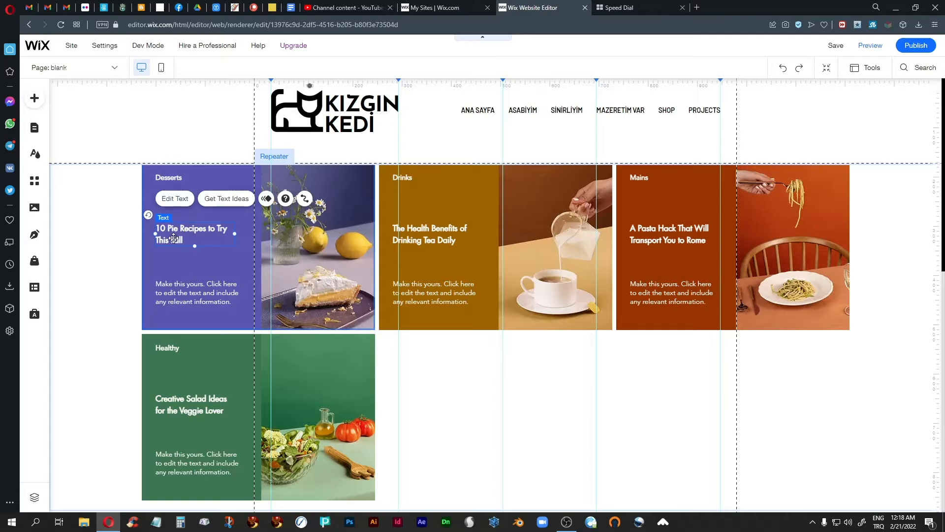
{"action": "left_click", "coordinate": [173, 199]}
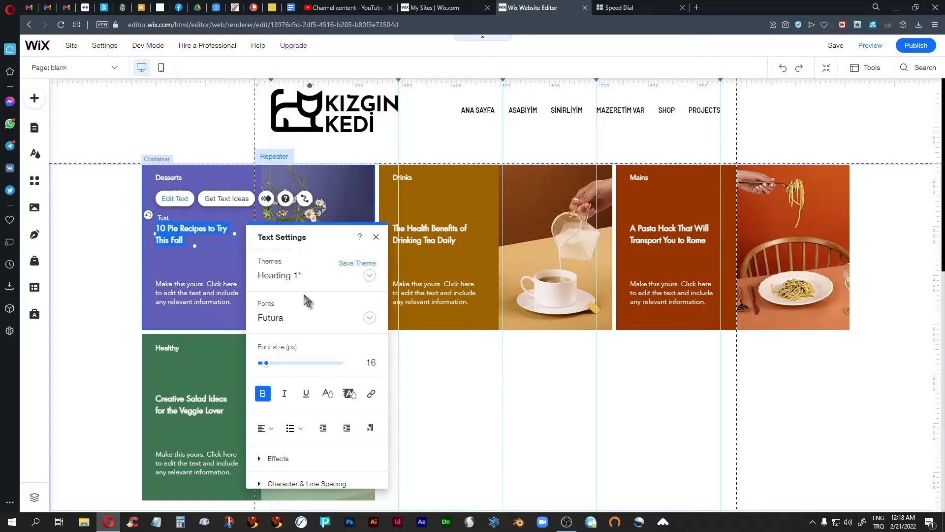
{"action": "left_click_drag", "start_coordinate": [323, 238], "coordinate": [603, 174]}
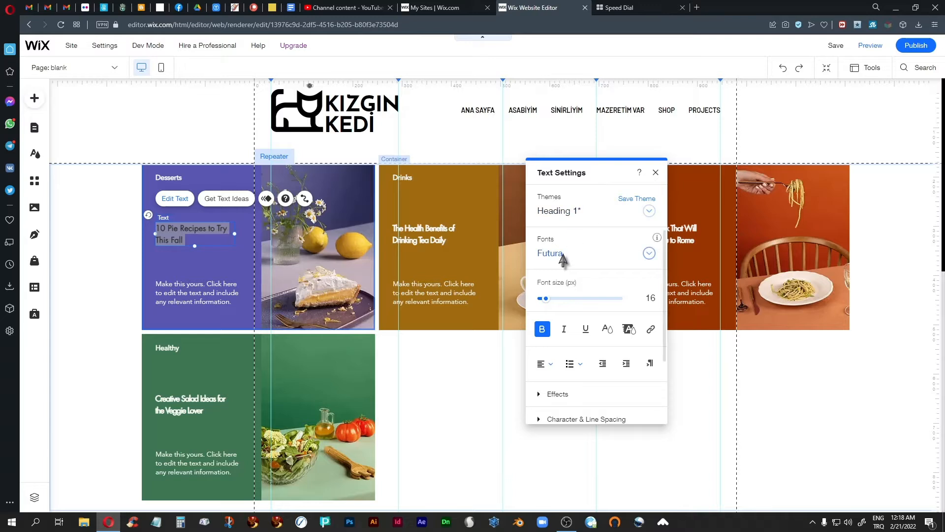
Try Barlow Medium as the font of the Desserts card's title.
{"action": "mouse_move", "coordinate": [657, 239]}
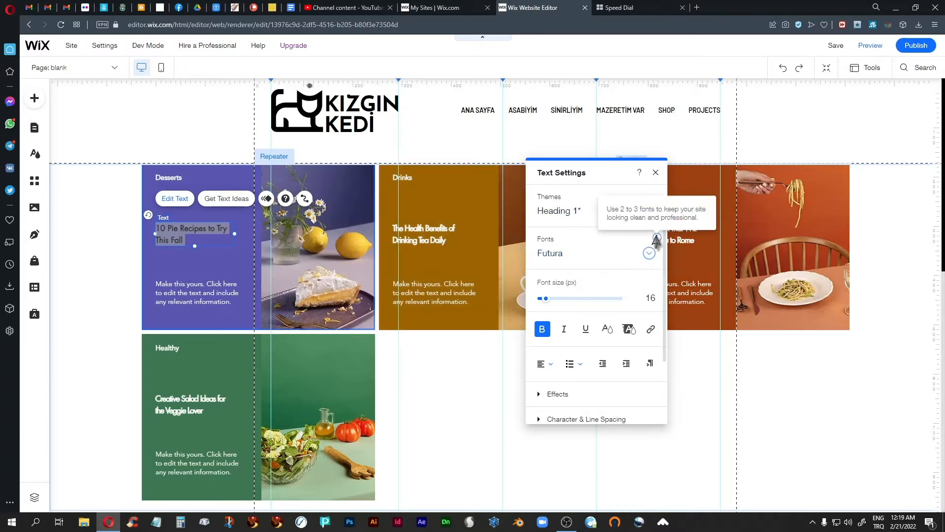
{"action": "left_click", "coordinate": [650, 254]}
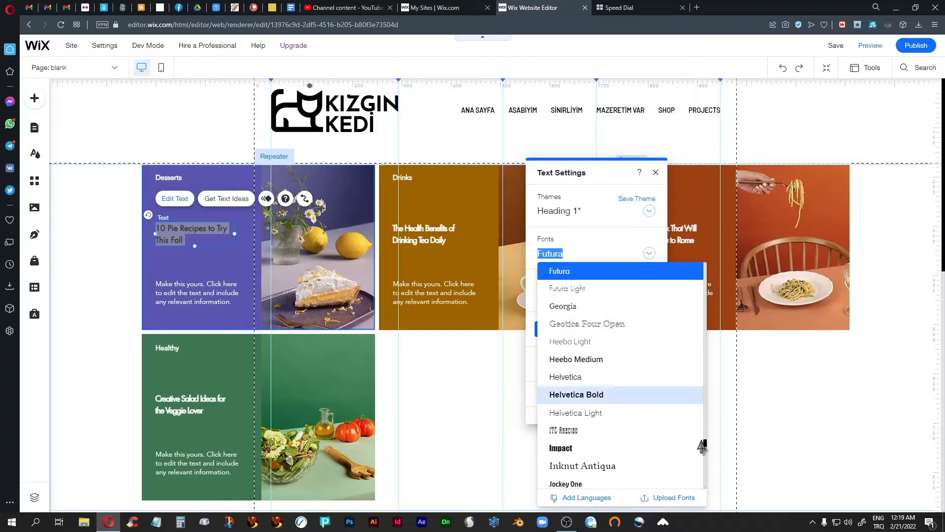
{"action": "left_click_drag", "start_coordinate": [704, 445], "coordinate": [708, 284]}
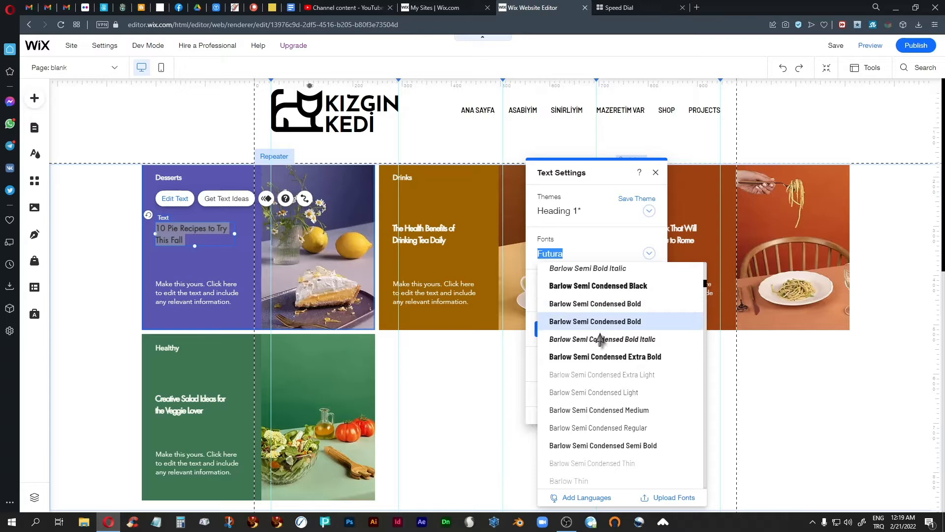
{"action": "scroll", "coordinate": [601, 315], "scroll_direction": "up", "scroll_amount": 5}
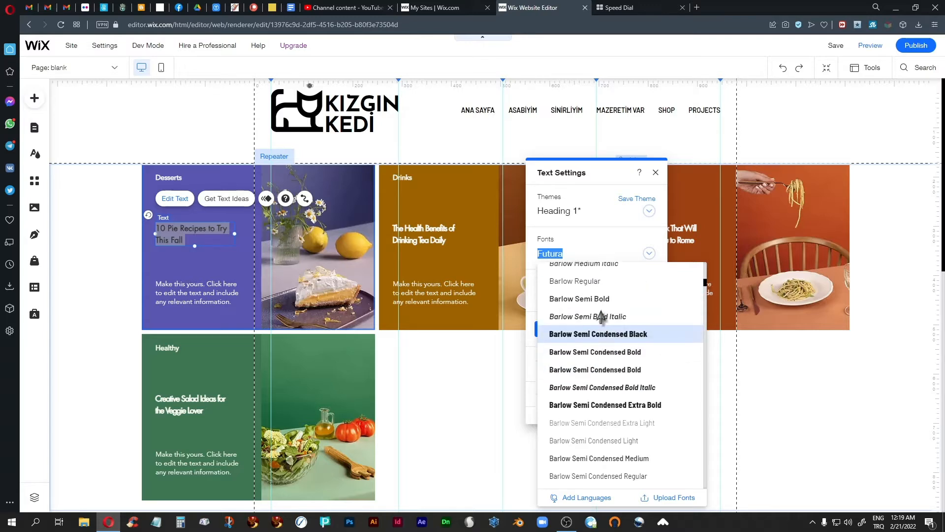
{"action": "left_click", "coordinate": [588, 298]}
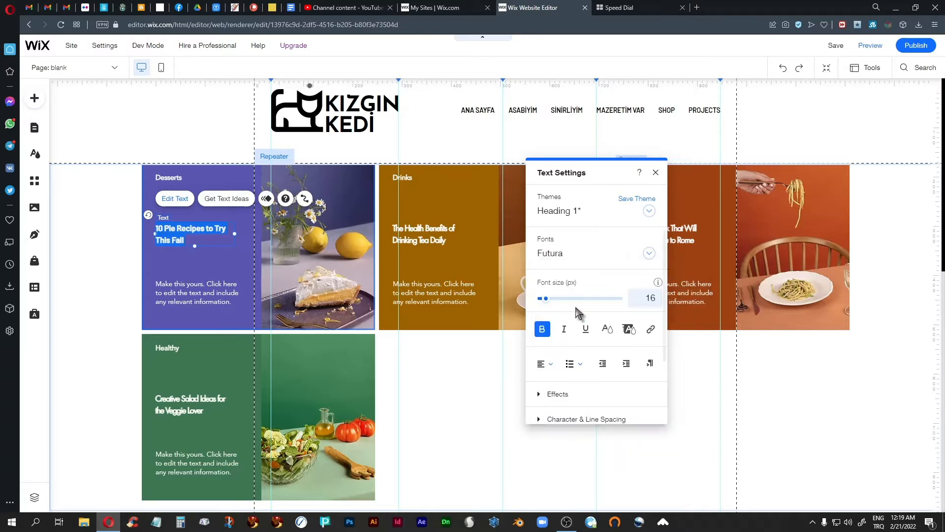
Try Barlow Regular without bold on the Desserts card's title.
{"action": "left_click", "coordinate": [646, 256]}
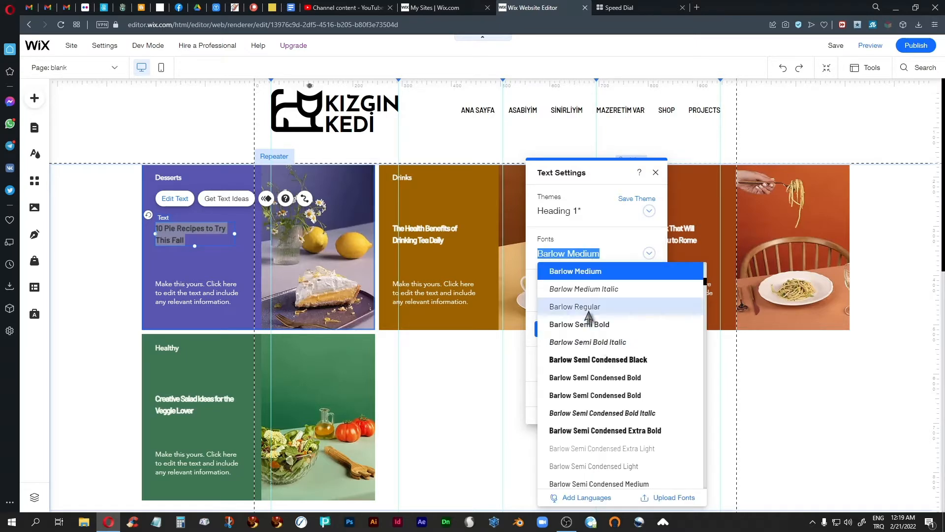
{"action": "left_click", "coordinate": [588, 309]}
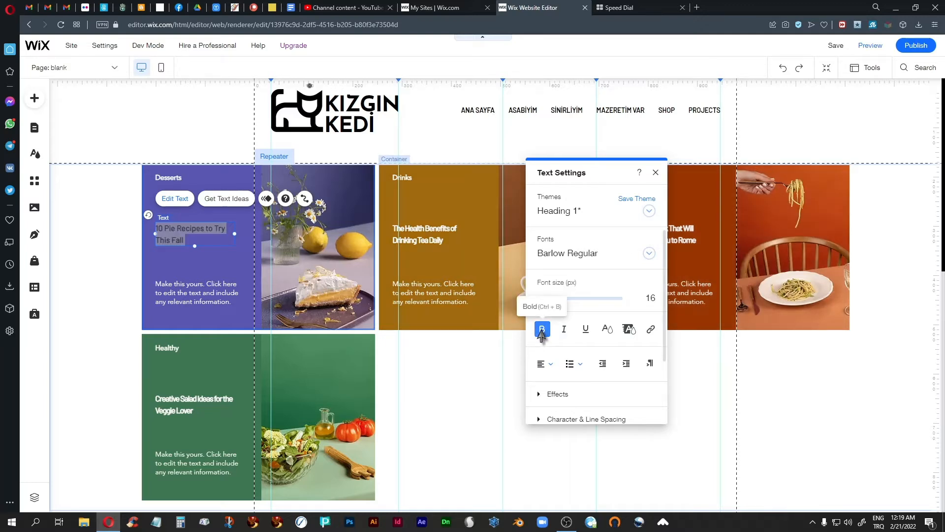
{"action": "left_click", "coordinate": [542, 329]}
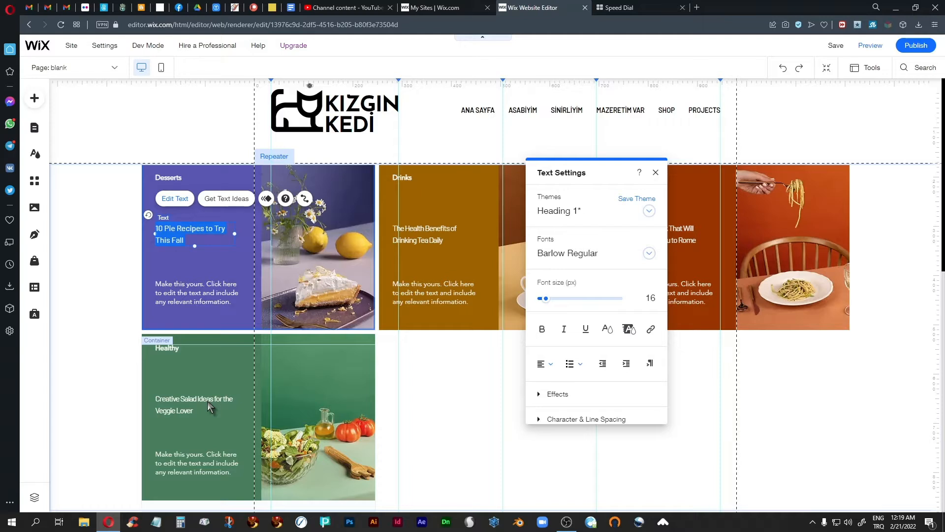
Undo the bold and font changes on the Desserts card's title.
{"action": "key", "text": "ctrl+b"}
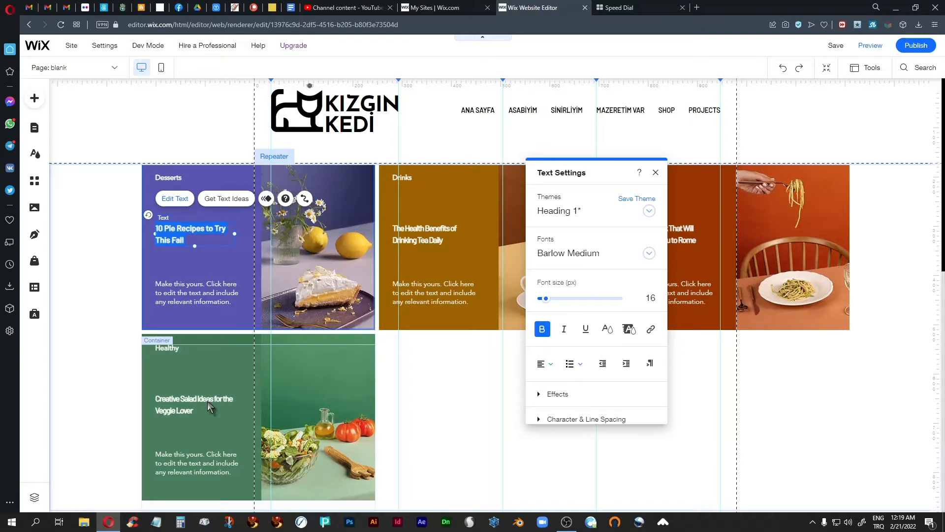
{"action": "key", "text": "ctrl+z"}
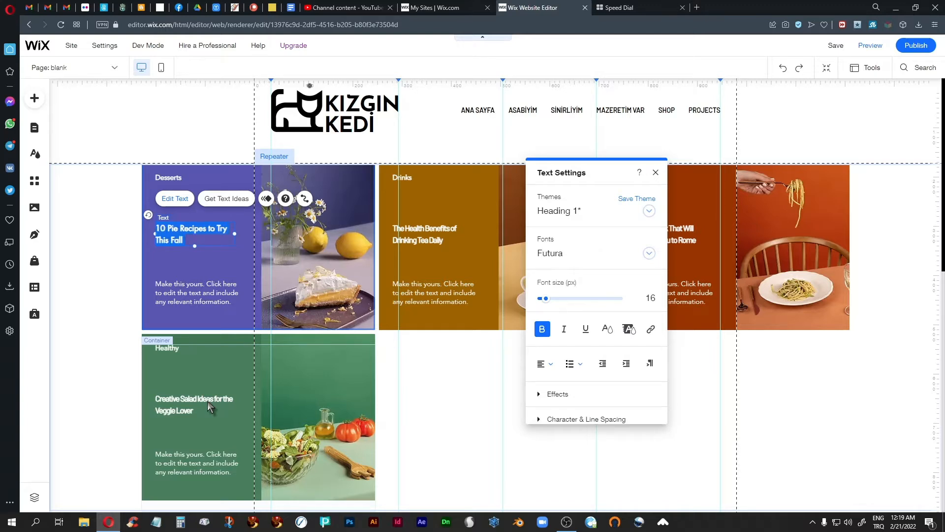
Set the Desserts card's title to the Barlow Regular font without bold.
{"action": "left_click", "coordinate": [648, 254]}
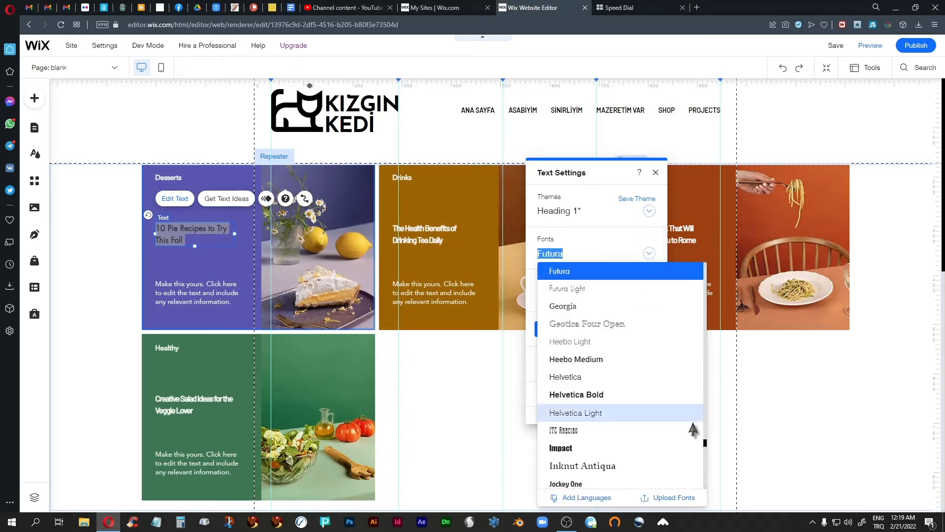
{"action": "scroll", "coordinate": [703, 433], "scroll_direction": "down", "scroll_amount": 5}
{"action": "scroll", "coordinate": [711, 309], "scroll_direction": "up", "scroll_amount": 10}
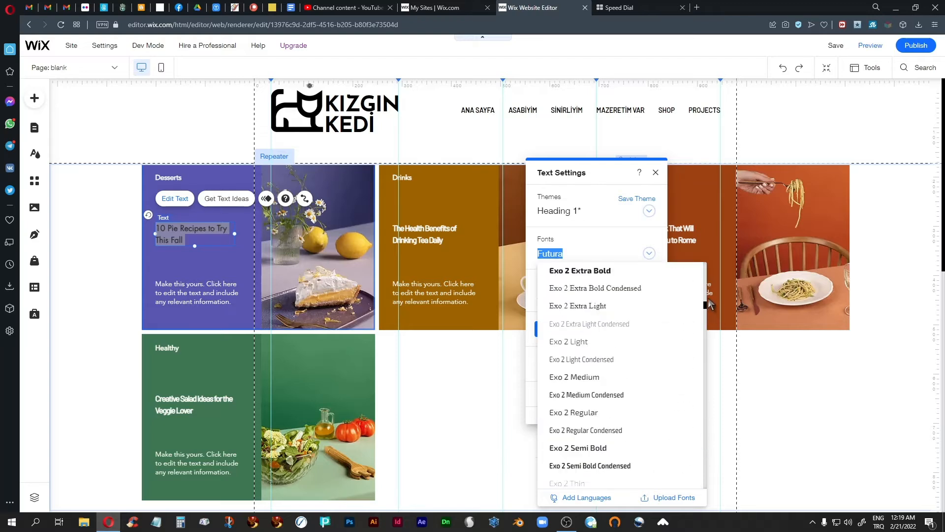
{"action": "left_click_drag", "start_coordinate": [708, 291], "coordinate": [708, 280]}
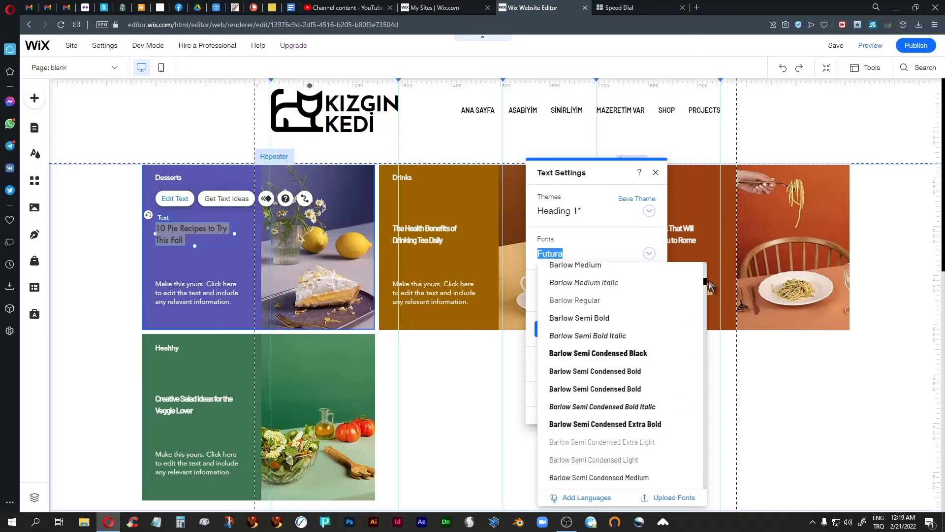
{"action": "left_click", "coordinate": [572, 301]}
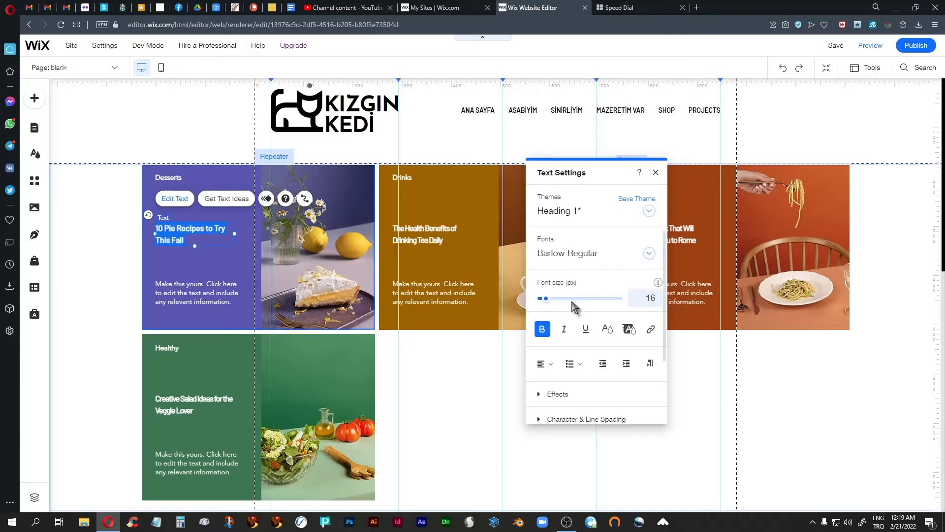
{"action": "left_click", "coordinate": [541, 329]}
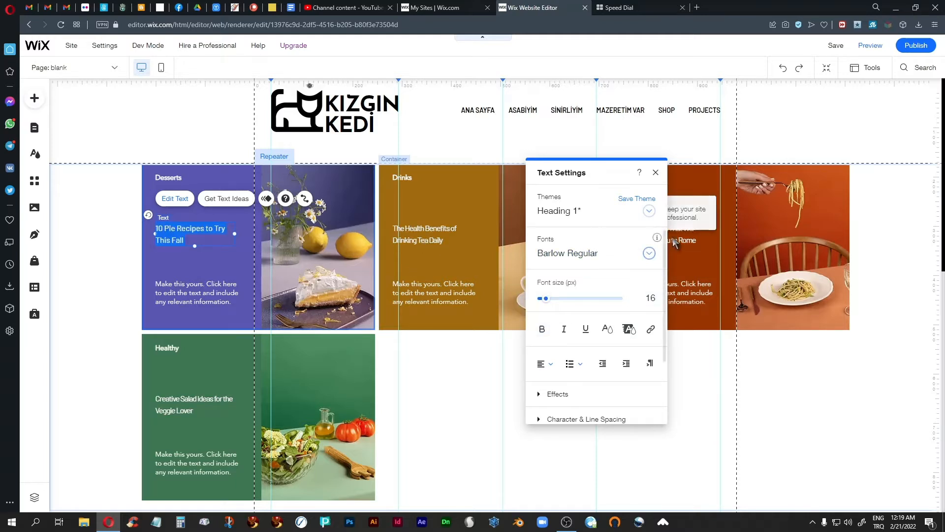
View the text colour choices for the Desserts card's title and close its text settings.
{"action": "left_click", "coordinate": [608, 329]}
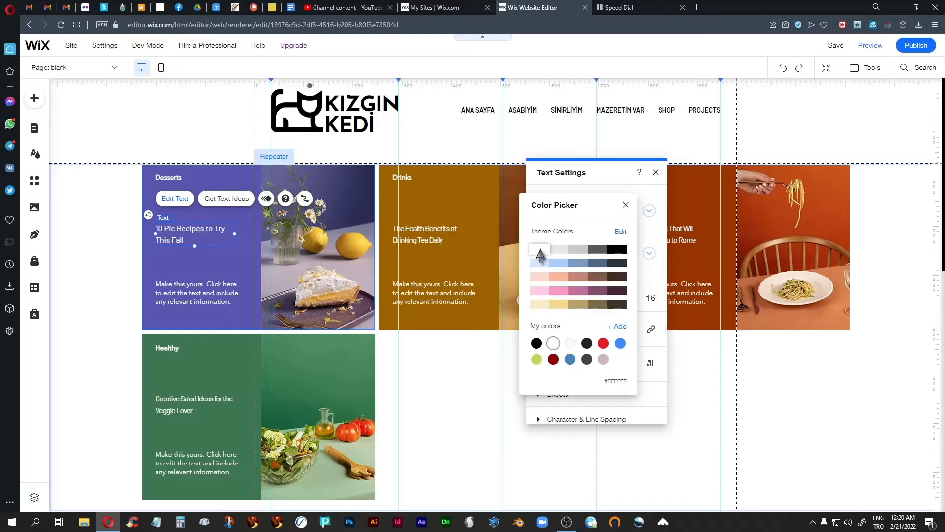
{"action": "left_click", "coordinate": [625, 206]}
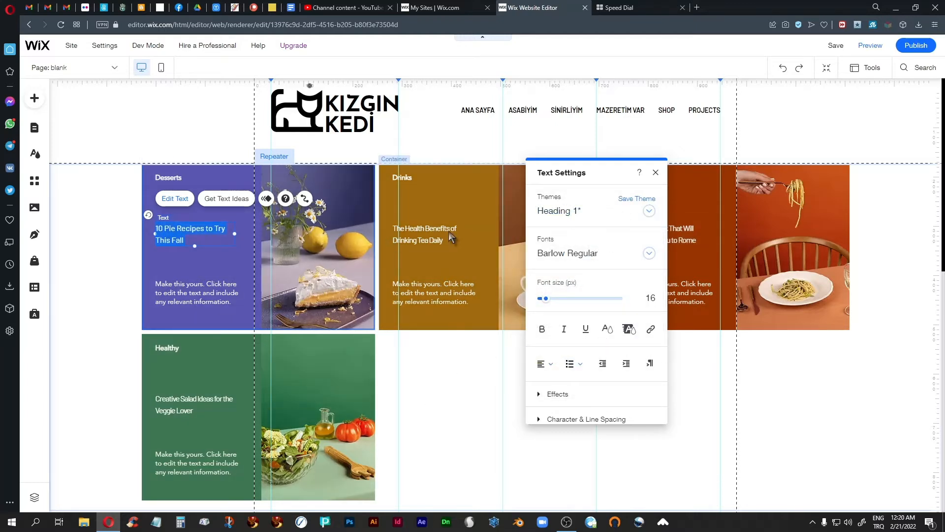
{"action": "left_click", "coordinate": [96, 235]}
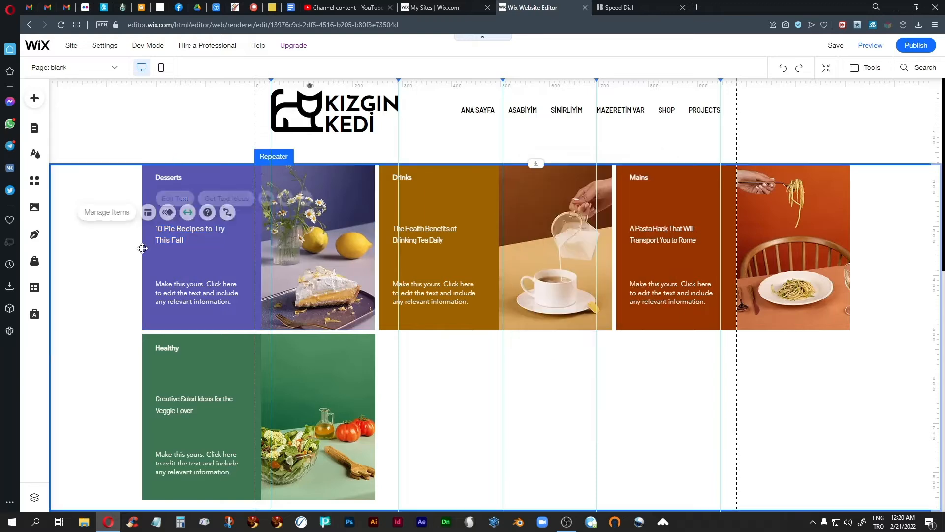
Replace the Desserts card's title text with "Something Else" and close the text settings.
{"action": "left_click", "coordinate": [184, 235]}
{"action": "left_click", "coordinate": [184, 235]}
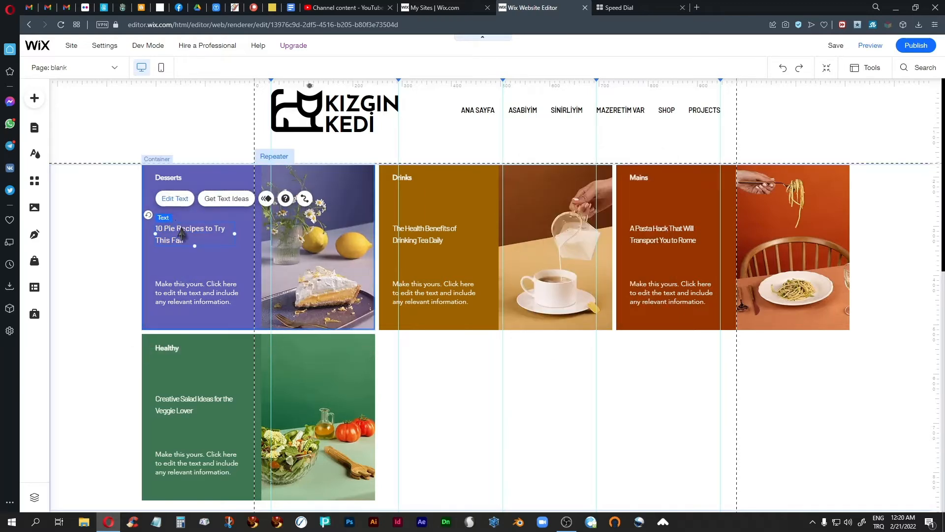
{"action": "double_click", "coordinate": [187, 240]}
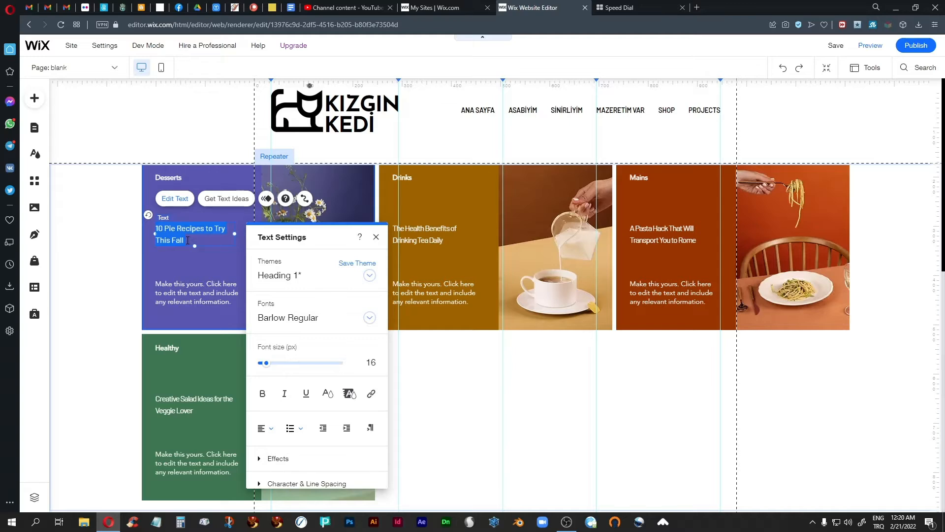
{"action": "type", "text": "Someth"}
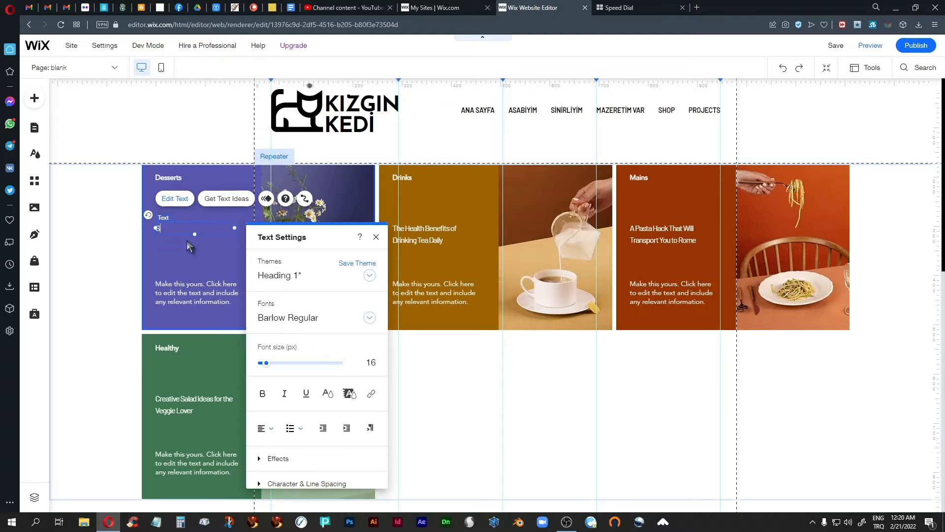
{"action": "type", "text": "Else"}
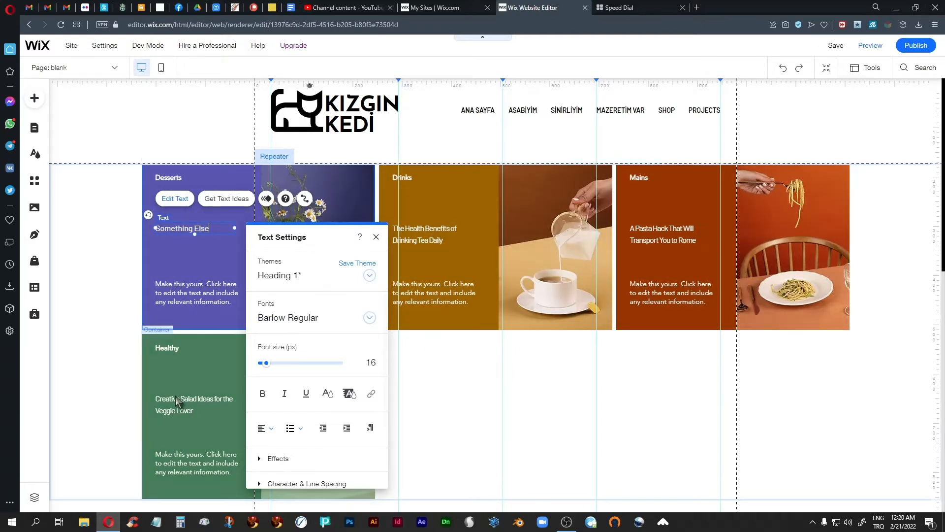
{"action": "left_click", "coordinate": [376, 237]}
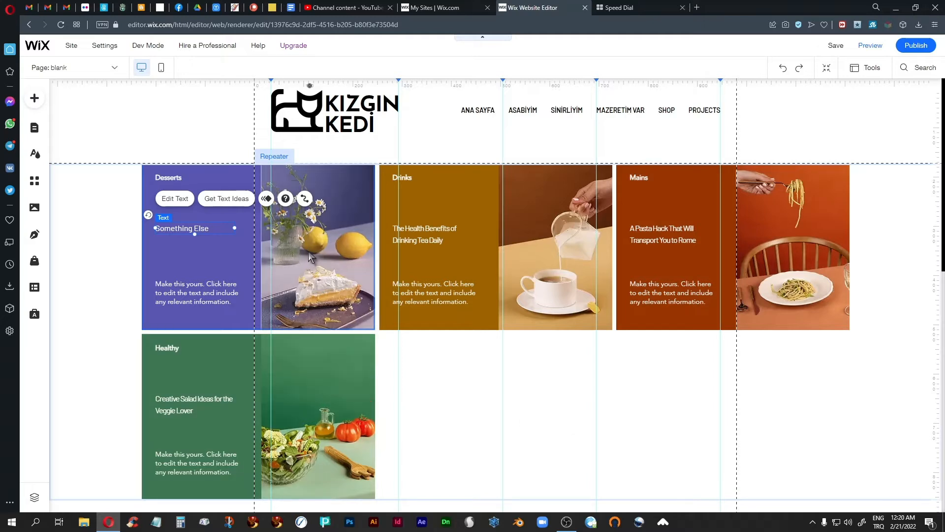
Apply the Paragraph 3 theme to the Desserts card's description text.
{"action": "left_click", "coordinate": [195, 295]}
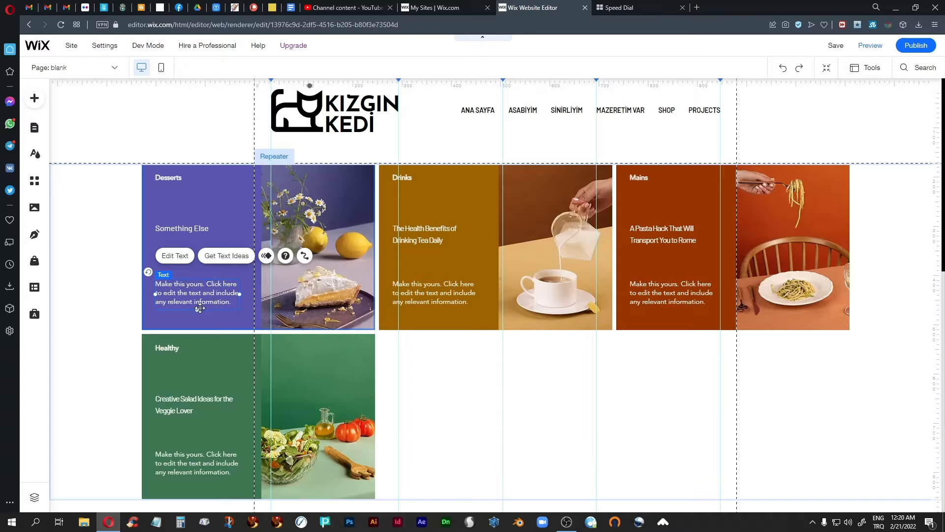
{"action": "left_click", "coordinate": [173, 256]}
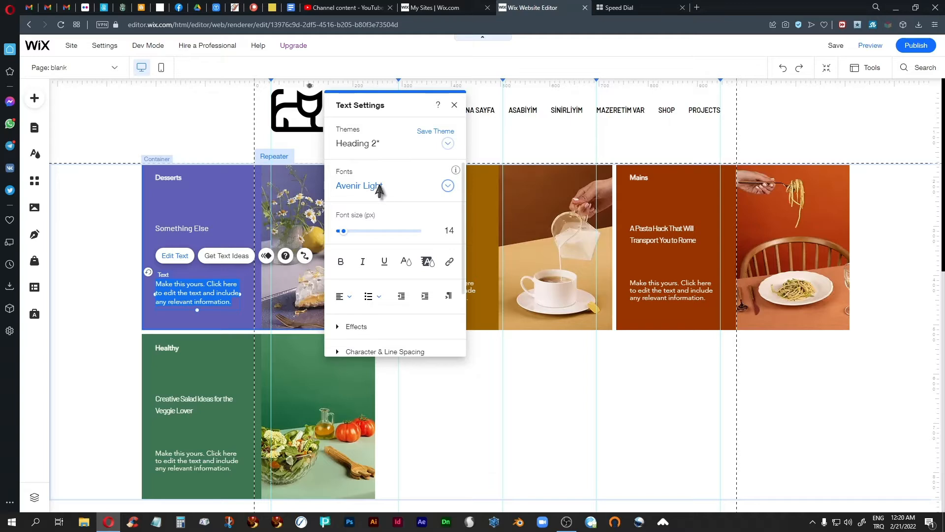
{"action": "left_click", "coordinate": [447, 143]}
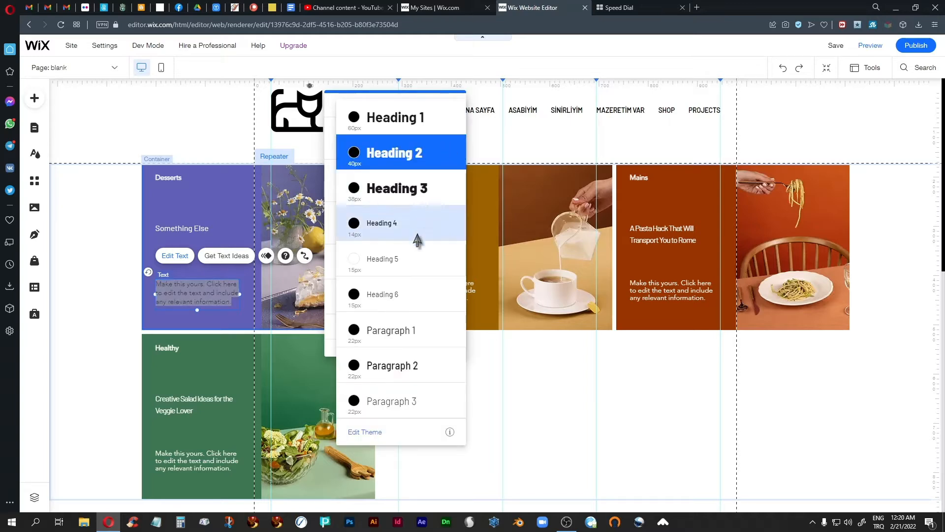
{"action": "left_click", "coordinate": [391, 399]}
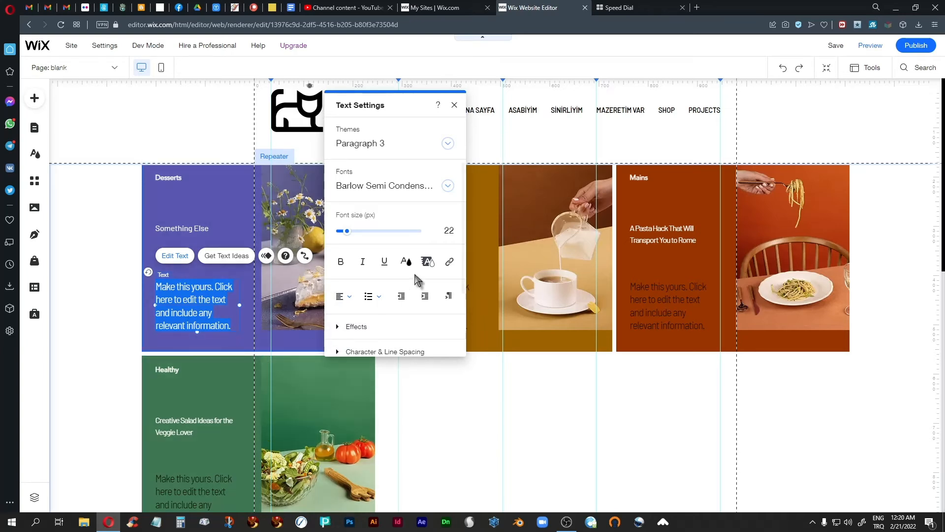
Set the description text's font size to 18 px and close the text settings.
{"action": "left_click", "coordinate": [450, 233]}
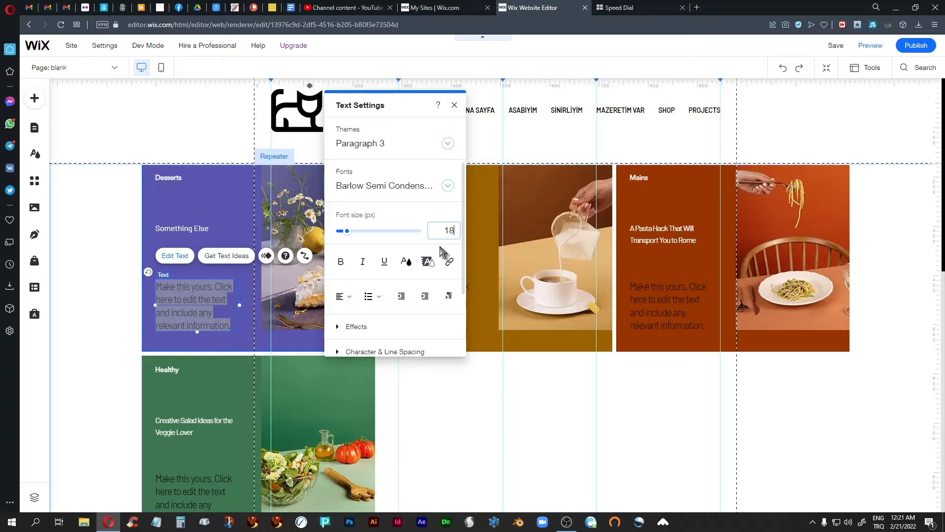
{"action": "type", "text": "18"}
{"action": "key", "text": "Return"}
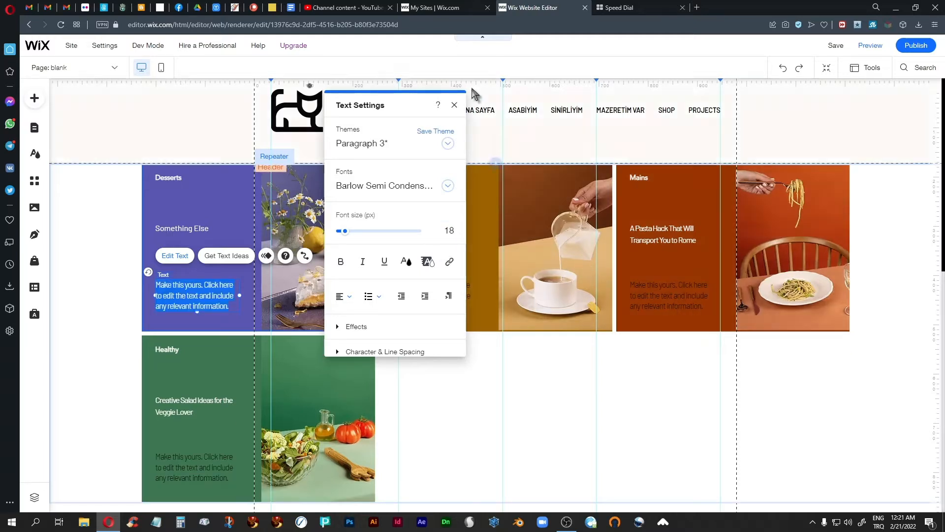
{"action": "left_click", "coordinate": [454, 105]}
Open the repeater's item management and duplicate Item 1.
{"action": "left_click", "coordinate": [513, 402]}
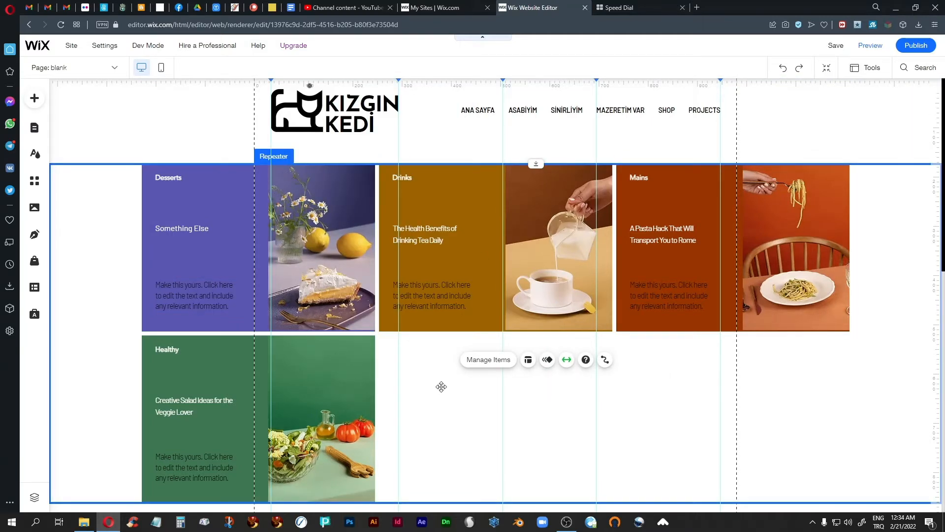
{"action": "left_click", "coordinate": [489, 360]}
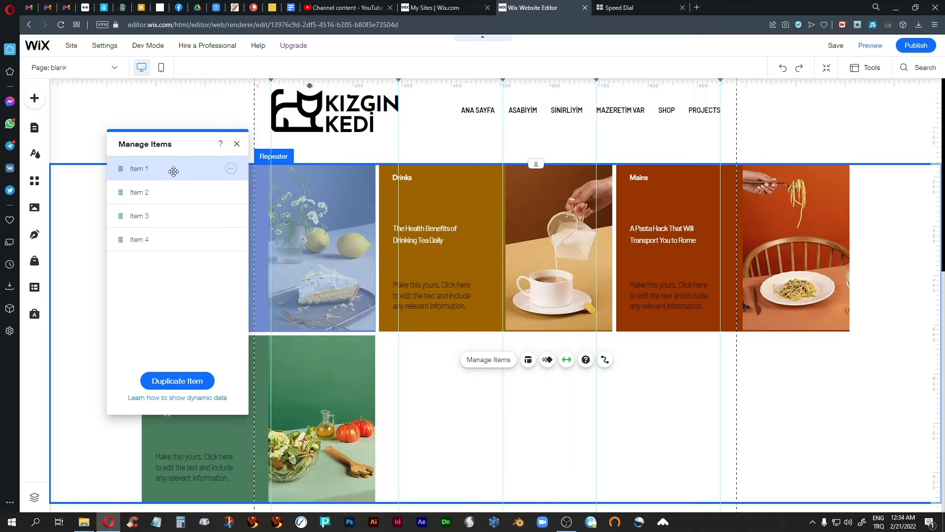
{"action": "left_click", "coordinate": [176, 384]}
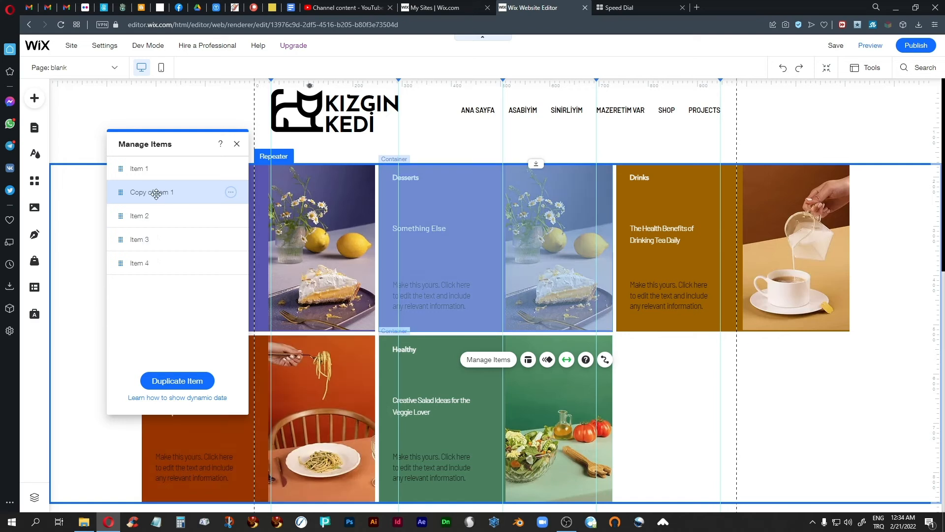
View the options available for the duplicated Desserts item.
{"action": "left_click", "coordinate": [231, 192]}
{"action": "left_click", "coordinate": [161, 194]}
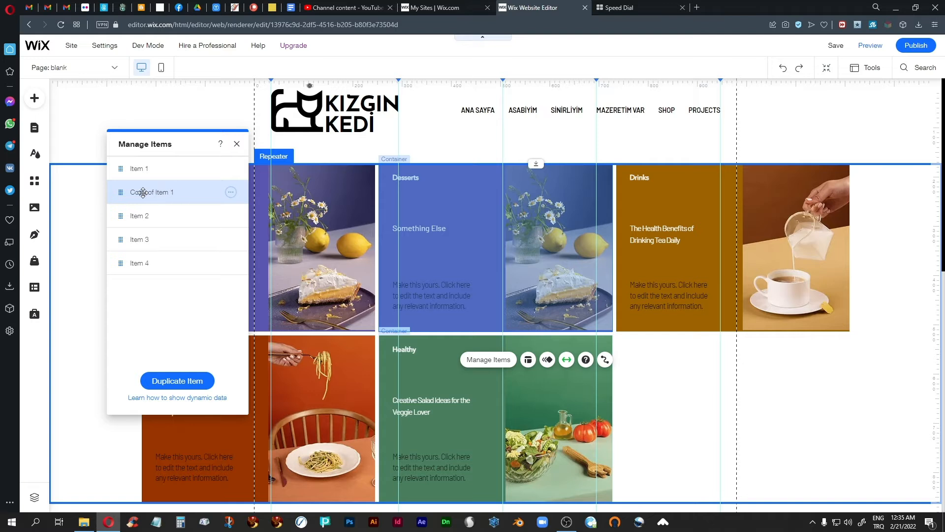
{"action": "left_click", "coordinate": [231, 192]}
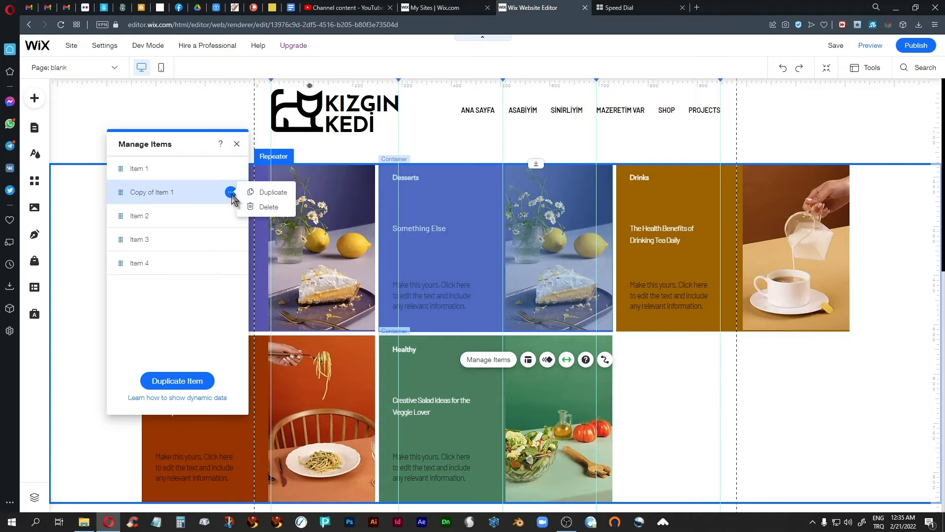
Duplicate Item 2 to add a second Drinks card to the repeater.
{"action": "left_click", "coordinate": [182, 234]}
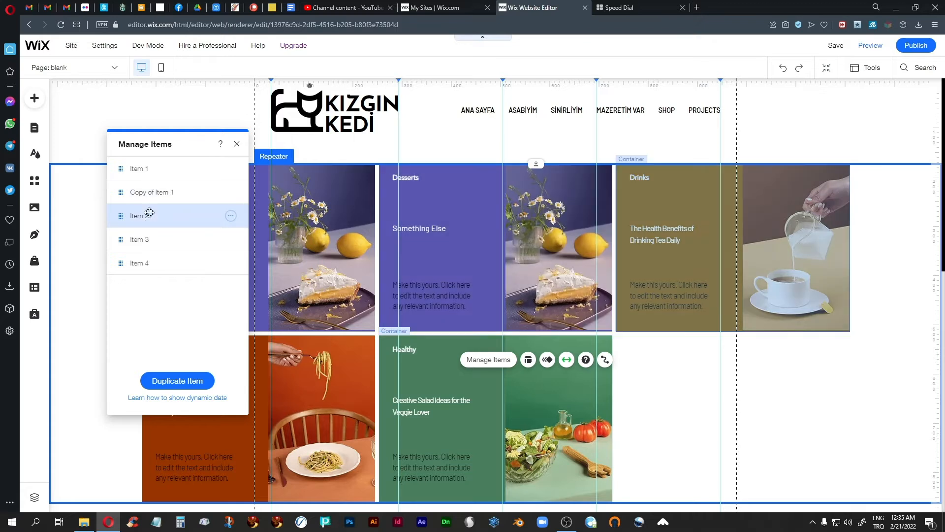
{"action": "left_click", "coordinate": [186, 380]}
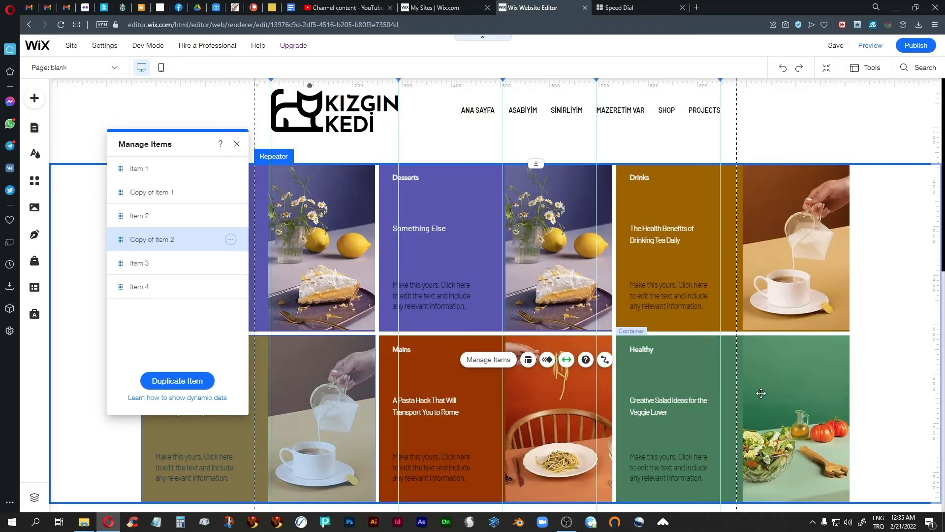
{"action": "scroll", "coordinate": [758, 391], "scroll_direction": "down", "scroll_amount": 5}
{"action": "scroll", "coordinate": [755, 394], "scroll_direction": "up", "scroll_amount": 5}
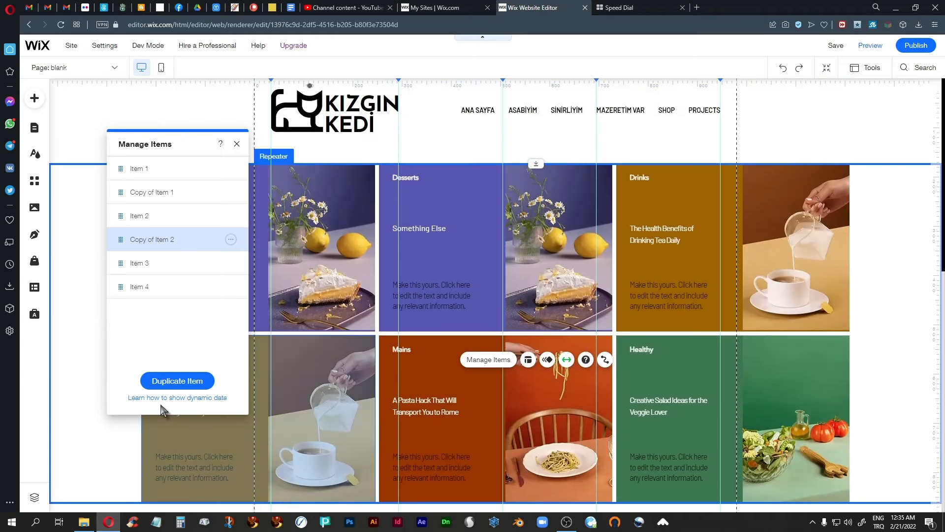
Read the help article on showing dynamic data in a repeater, and close it and the item management.
{"action": "left_click", "coordinate": [219, 398]}
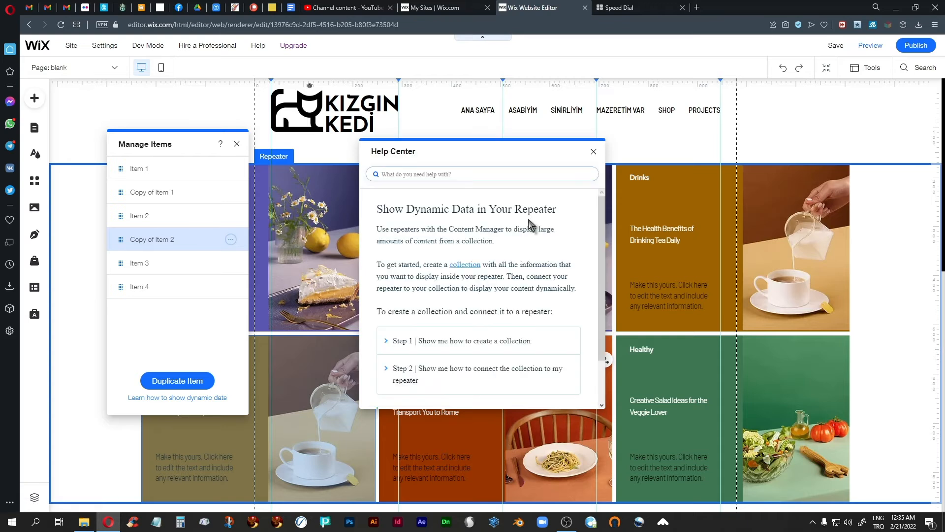
{"action": "scroll", "coordinate": [460, 320], "scroll_direction": "down", "scroll_amount": 2}
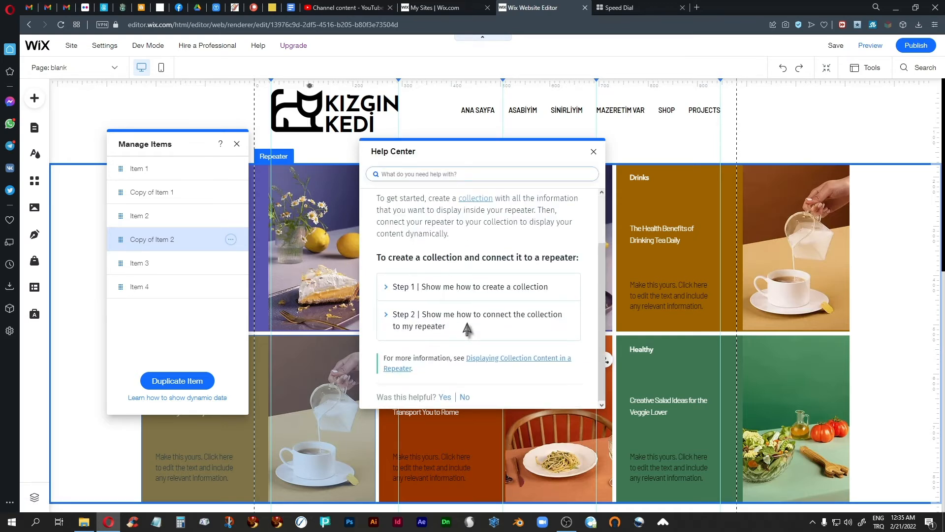
{"action": "scroll", "coordinate": [468, 330], "scroll_direction": "up", "scroll_amount": 2}
{"action": "left_click", "coordinate": [594, 153]}
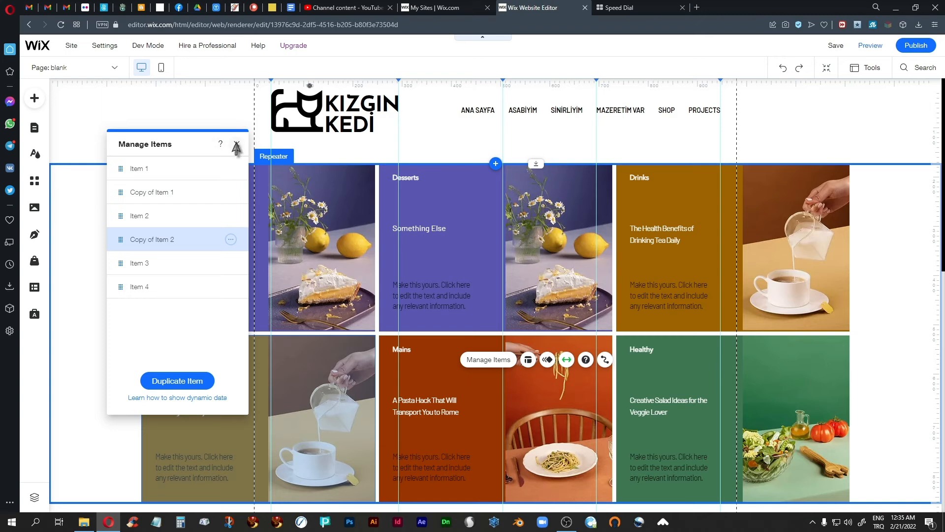
{"action": "left_click", "coordinate": [236, 144]}
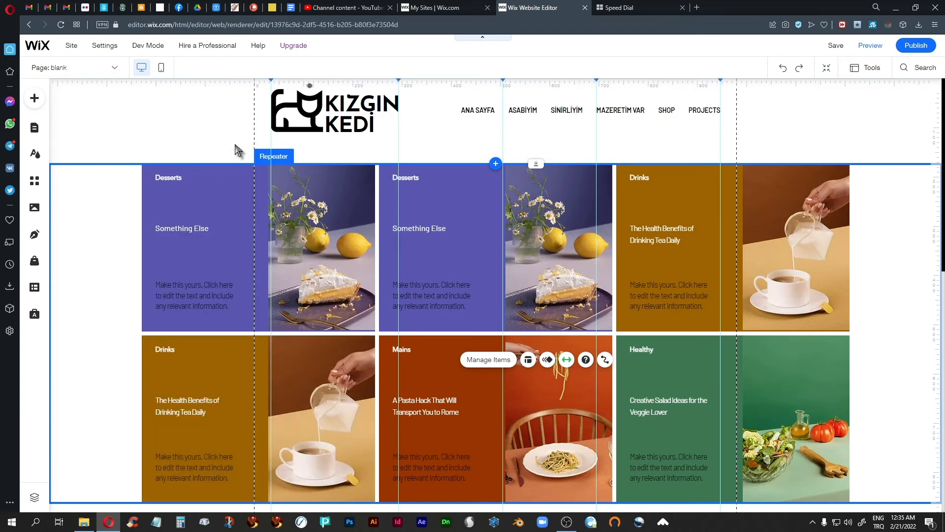
Replace the image of the first Desserts card with hissing-636561.jpg from the cats folder of the site files.
{"action": "left_click", "coordinate": [175, 105]}
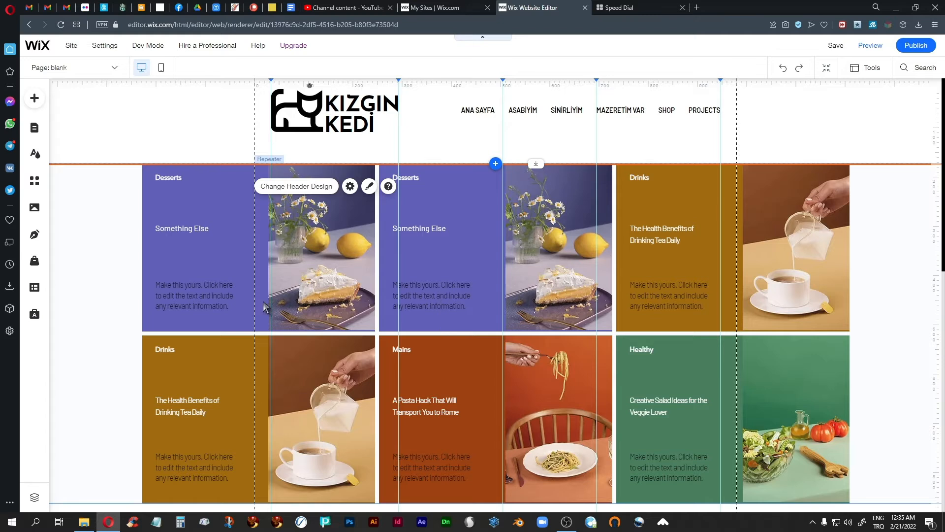
{"action": "left_click", "coordinate": [328, 253]}
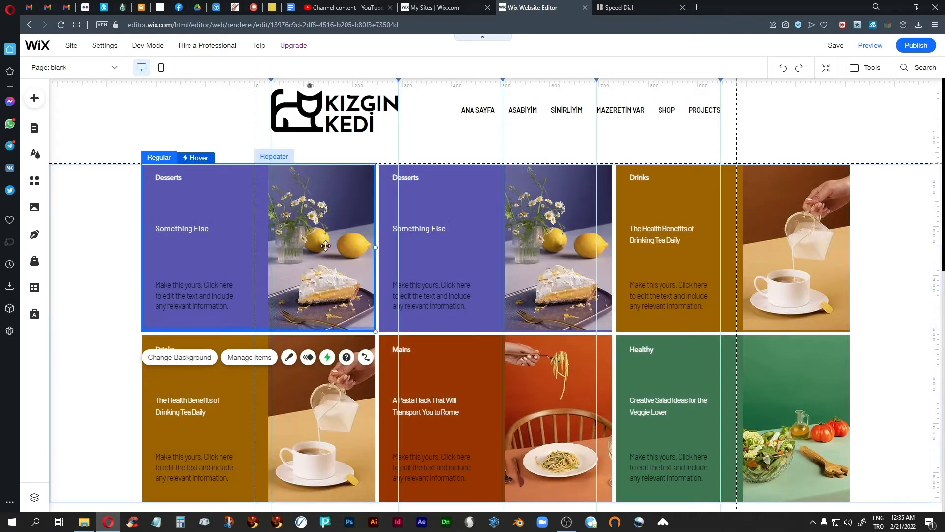
{"action": "left_click", "coordinate": [278, 319]}
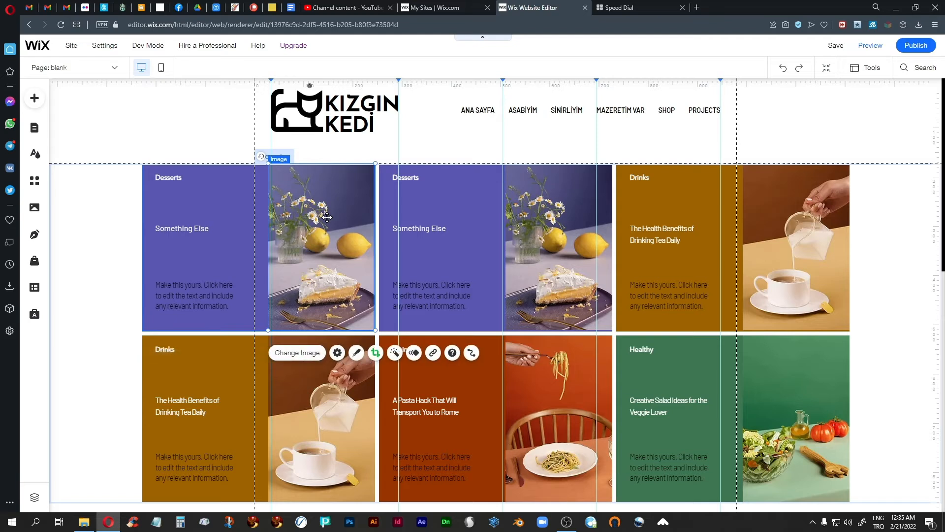
{"action": "left_click", "coordinate": [297, 353]}
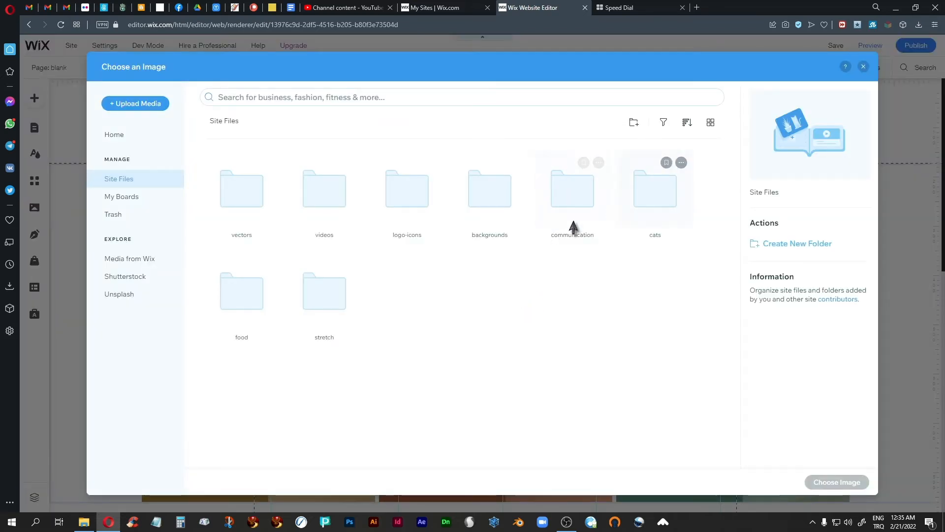
{"action": "double_click", "coordinate": [669, 194]}
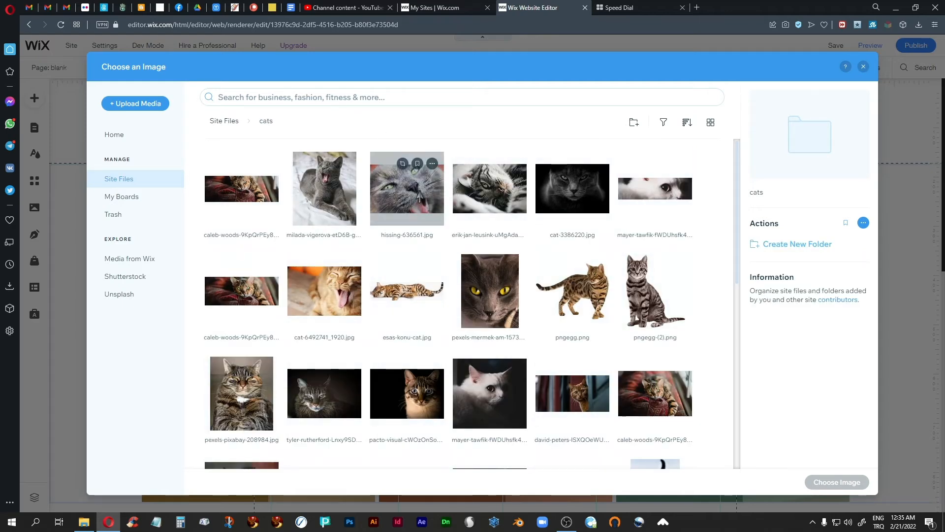
{"action": "left_click", "coordinate": [419, 195]}
{"action": "left_click", "coordinate": [836, 482]}
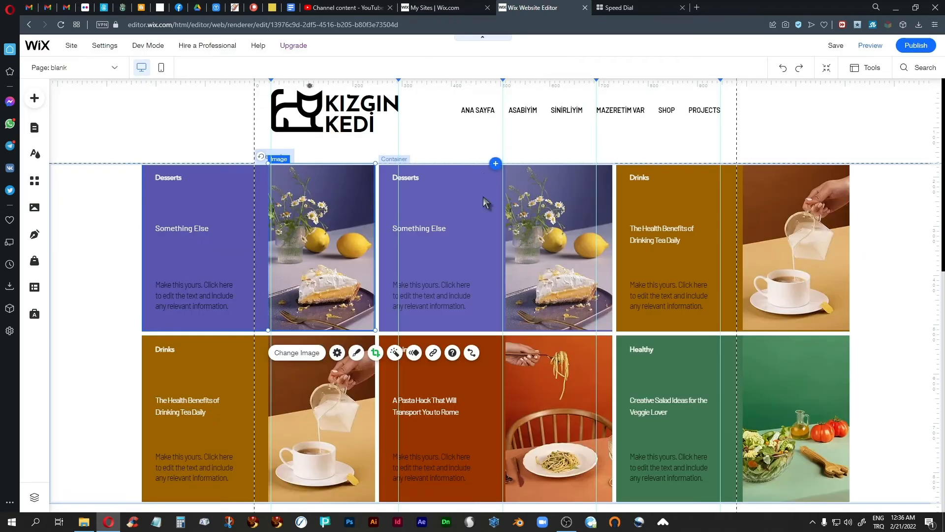
Replace the second Desserts card's image with the yellow-eyed grey cat portrait from the cats folder of the site files.
{"action": "left_click", "coordinate": [565, 226]}
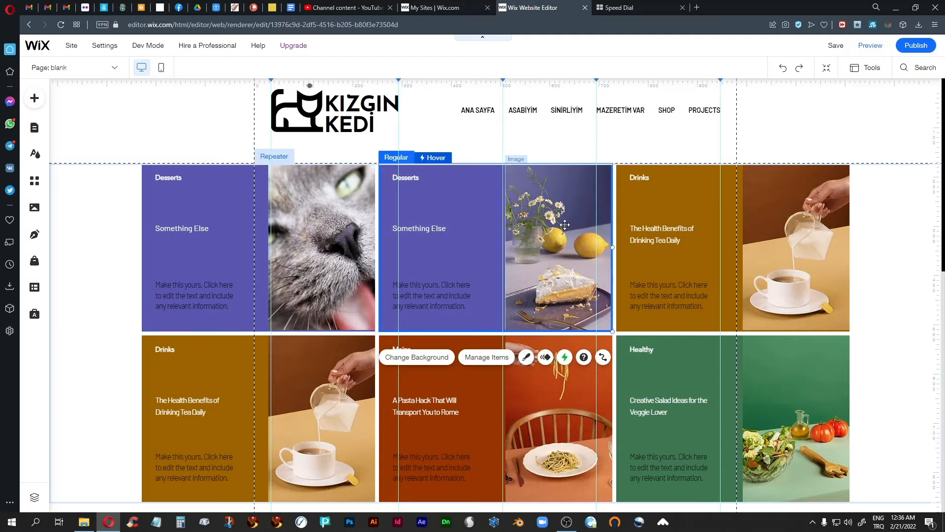
{"action": "left_click", "coordinate": [562, 247]}
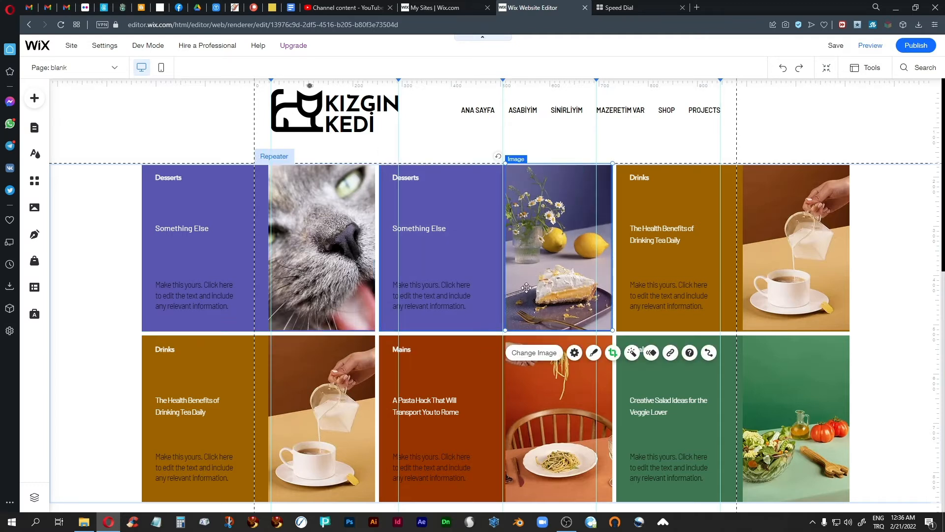
{"action": "left_click", "coordinate": [530, 353]}
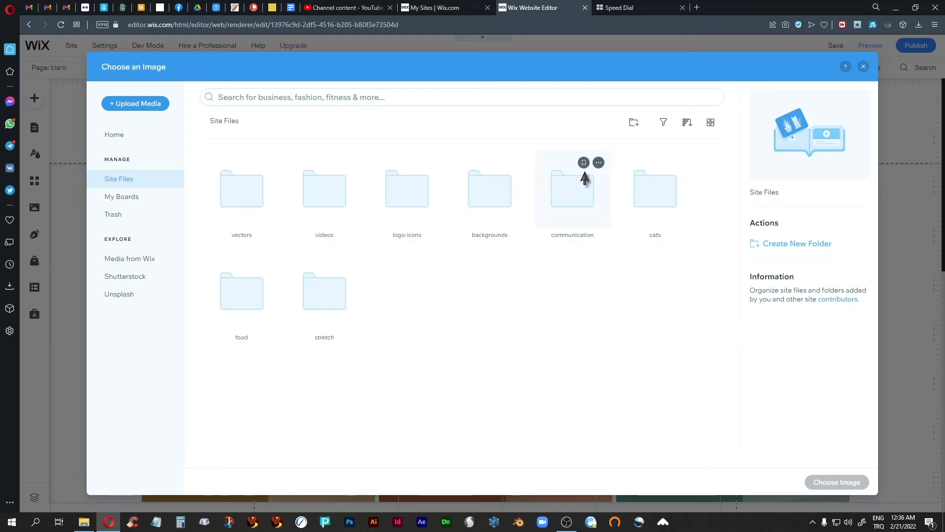
{"action": "double_click", "coordinate": [655, 193]}
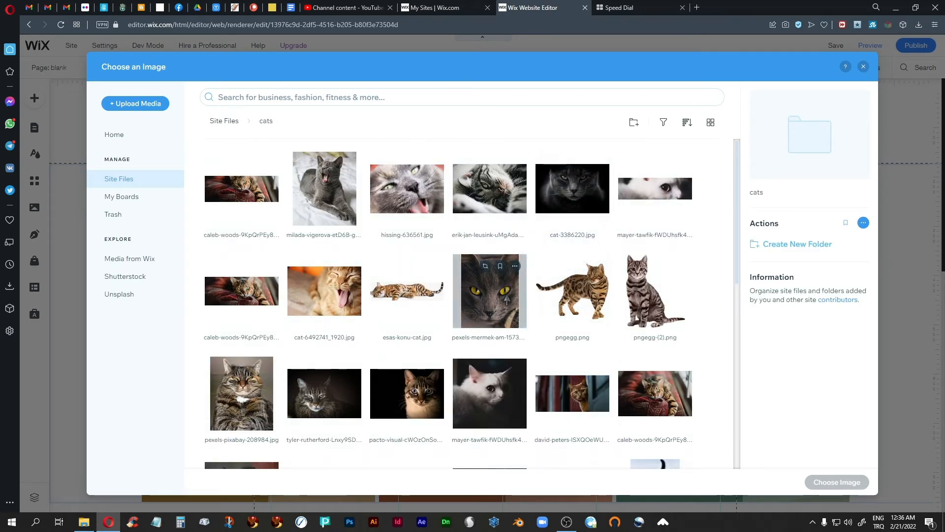
{"action": "left_click", "coordinate": [507, 298]}
{"action": "left_click", "coordinate": [836, 482]}
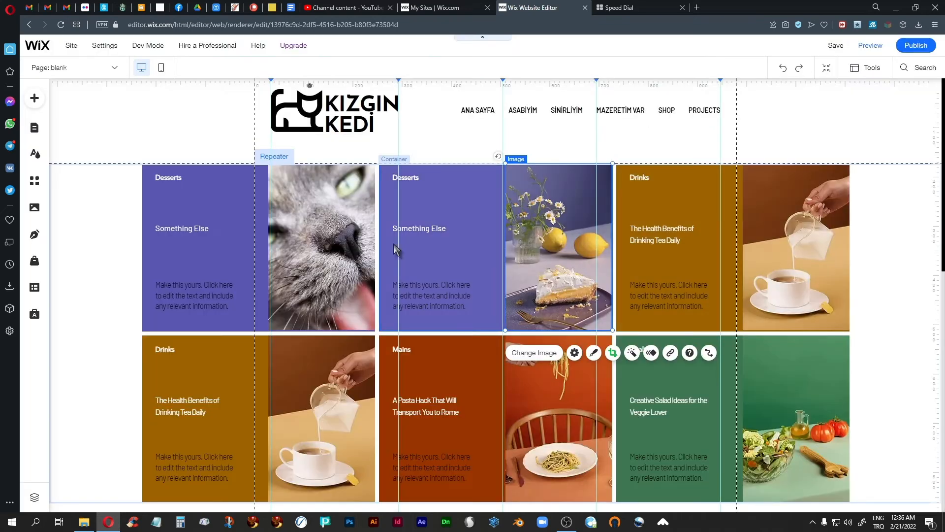
Set the first Desserts card's background to the saved steel blue #4682B4 and close the background settings.
{"action": "left_click", "coordinate": [215, 190]}
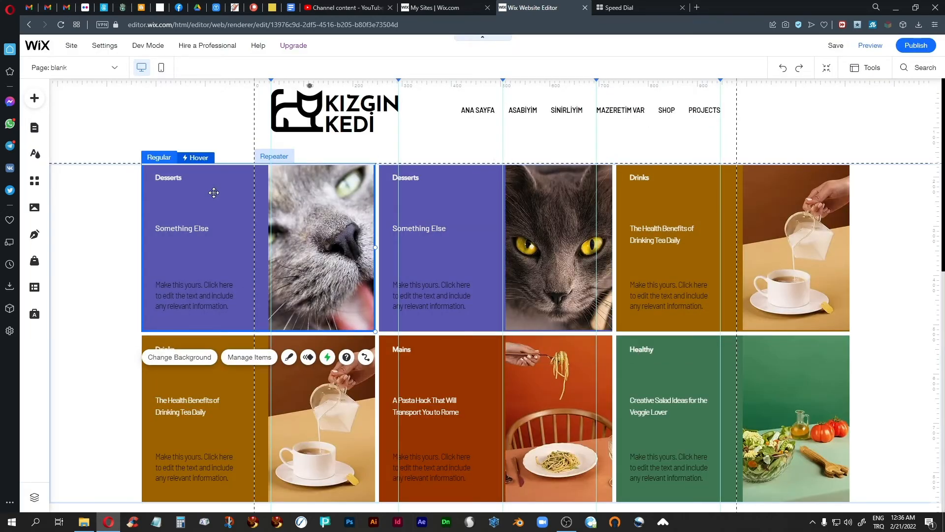
{"action": "left_click", "coordinate": [180, 358]}
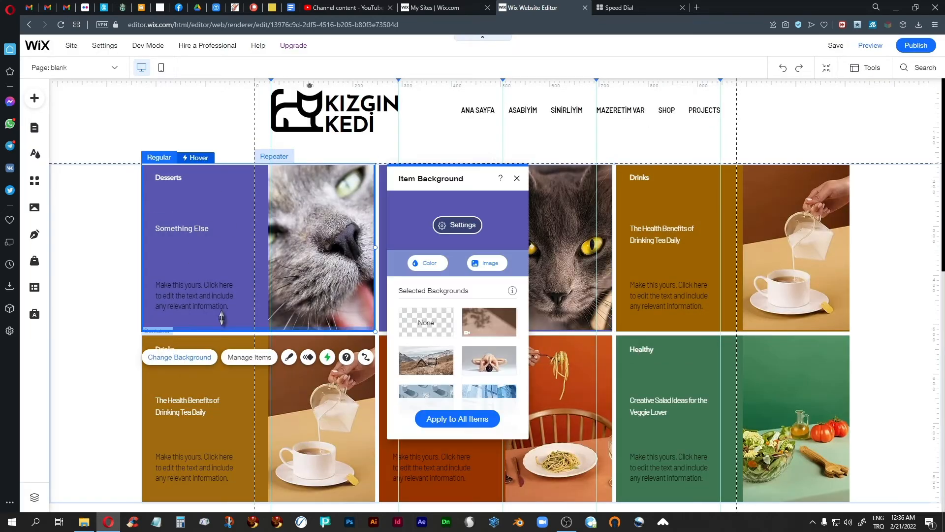
{"action": "left_click", "coordinate": [435, 263]}
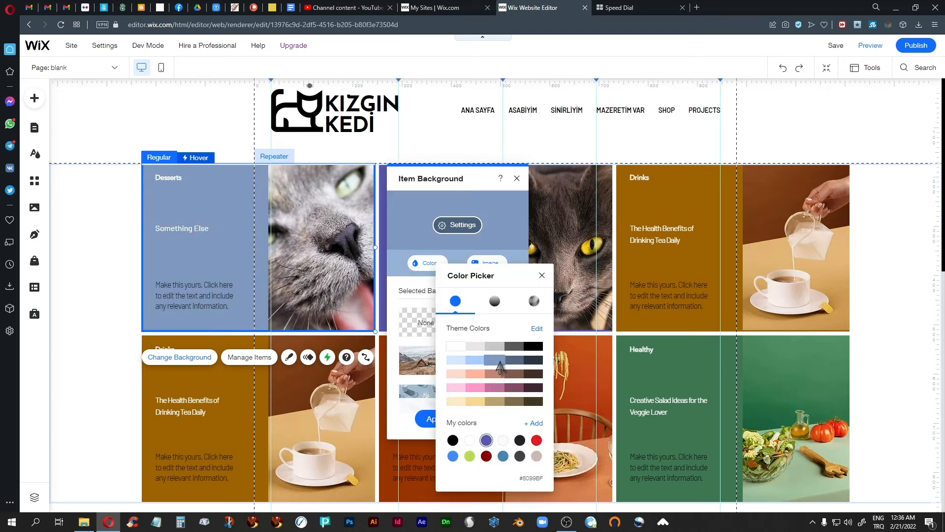
{"action": "left_click", "coordinate": [503, 456]}
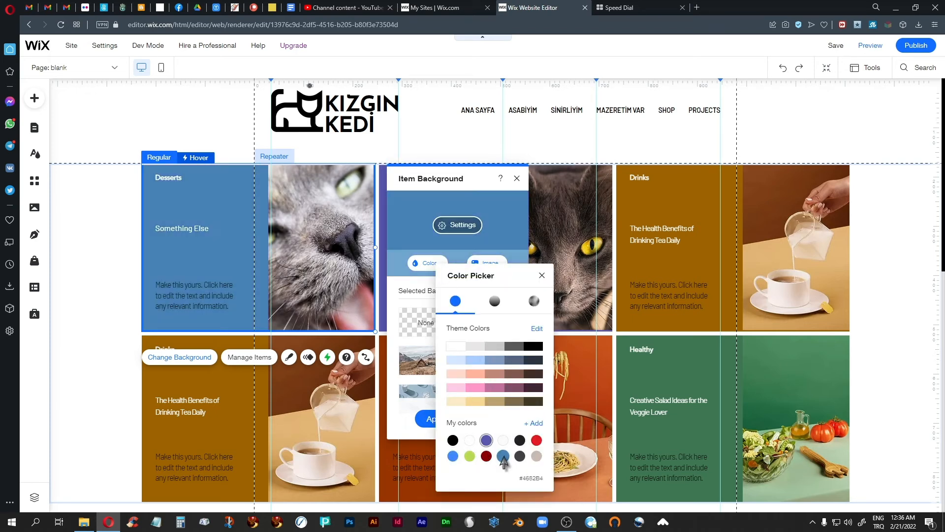
{"action": "left_click", "coordinate": [542, 275]}
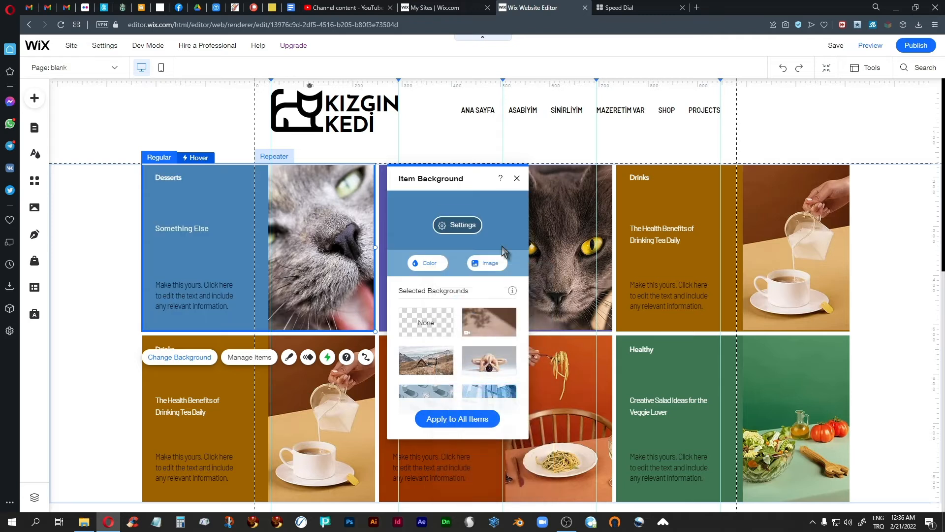
{"action": "left_click_drag", "start_coordinate": [461, 178], "coordinate": [475, 162]}
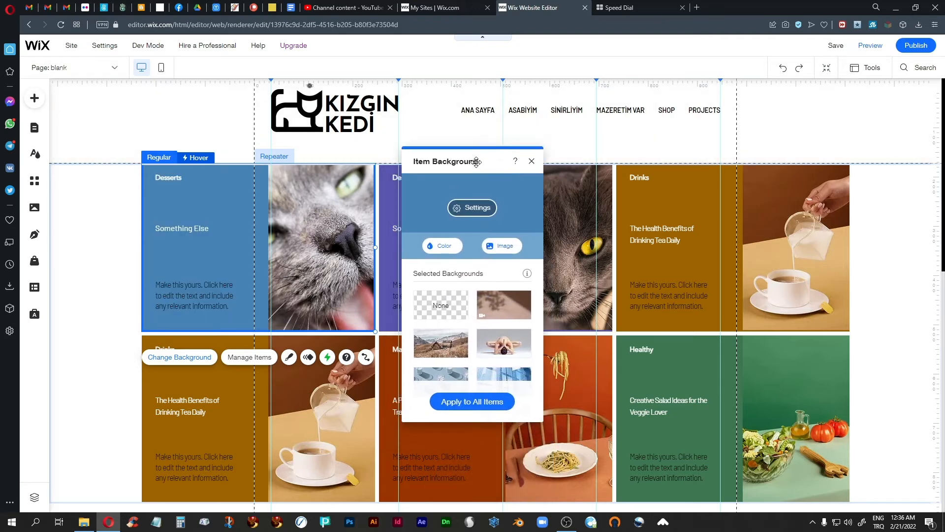
{"action": "left_click", "coordinate": [532, 162]}
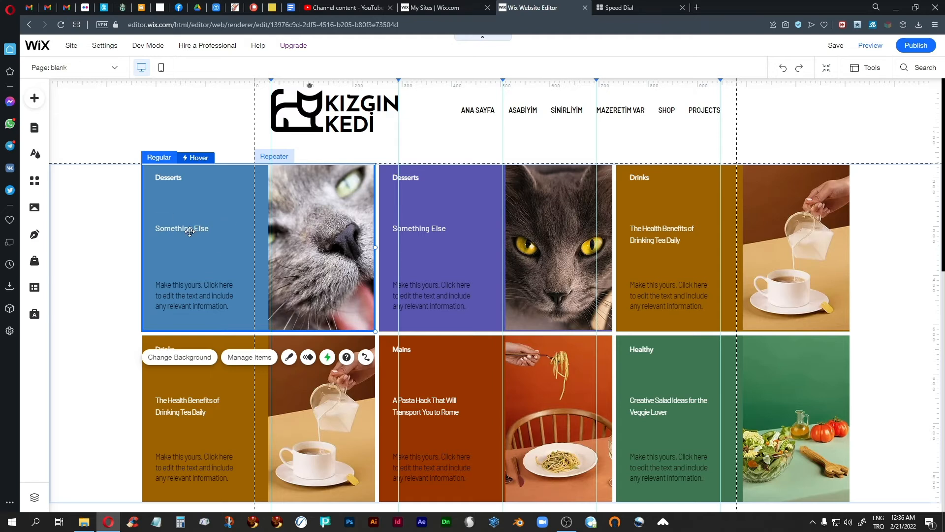
Move the description text in the first Desserts card slightly upward.
{"action": "left_click", "coordinate": [167, 228]}
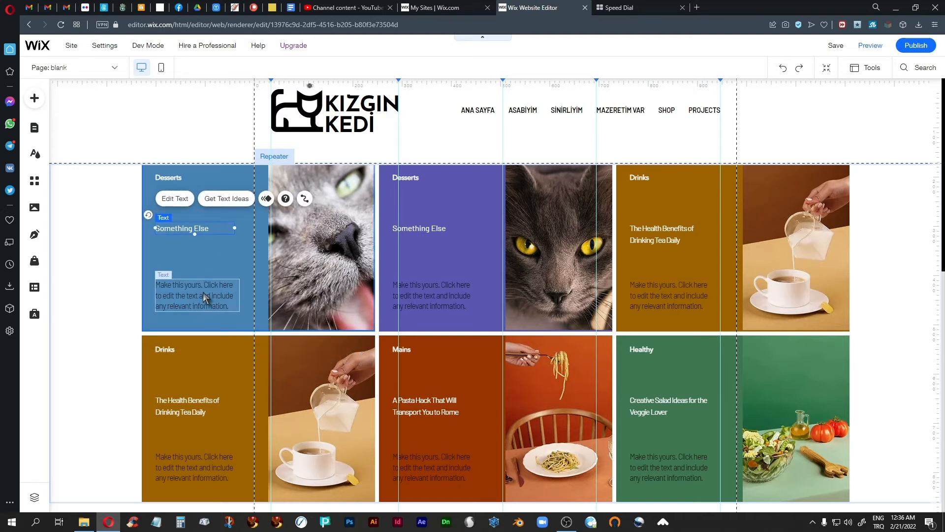
{"action": "mouse_move", "coordinate": [205, 297]}
{"action": "left_mouse_down"}
{"action": "mouse_move", "coordinate": [193, 293]}
{"action": "mouse_move", "coordinate": [195, 271]}
{"action": "mouse_move", "coordinate": [193, 284]}
{"action": "left_mouse_up"}
{"action": "left_click", "coordinate": [214, 205]}
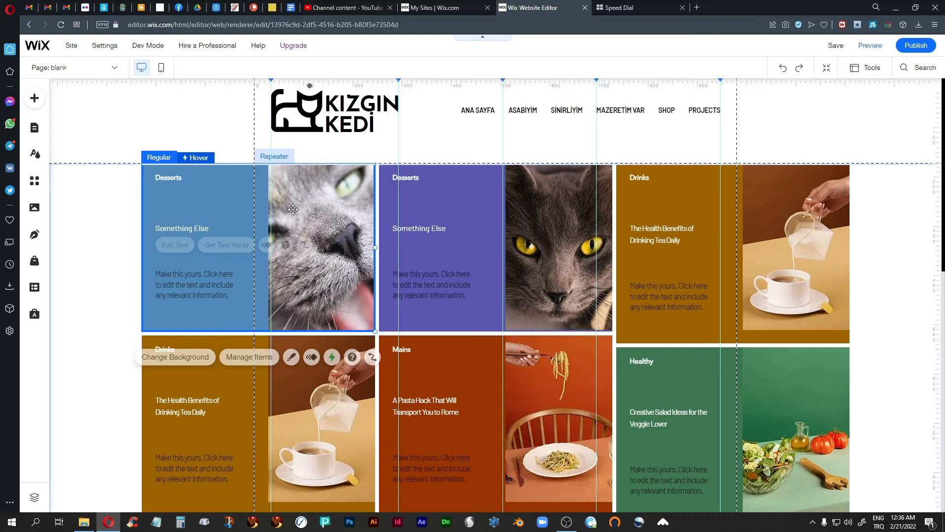
{"action": "left_click", "coordinate": [343, 205]}
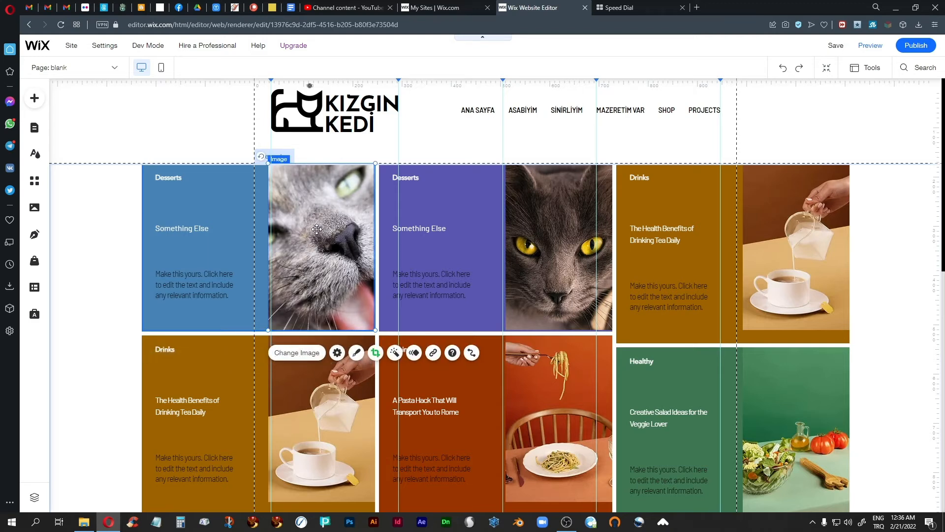
{"action": "left_click", "coordinate": [87, 242]}
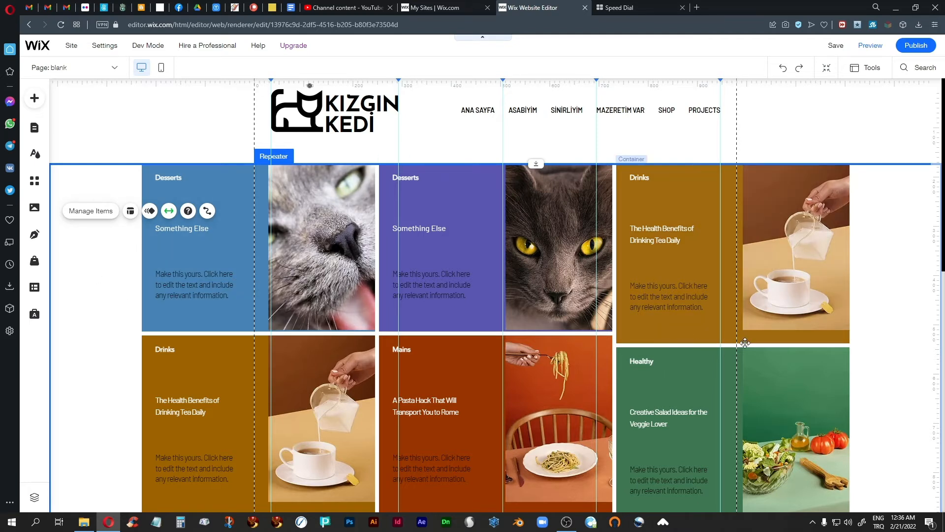
Reduce the height of the first-row Drinks card to line up with the neighbouring cards.
{"action": "left_click", "coordinate": [788, 285]}
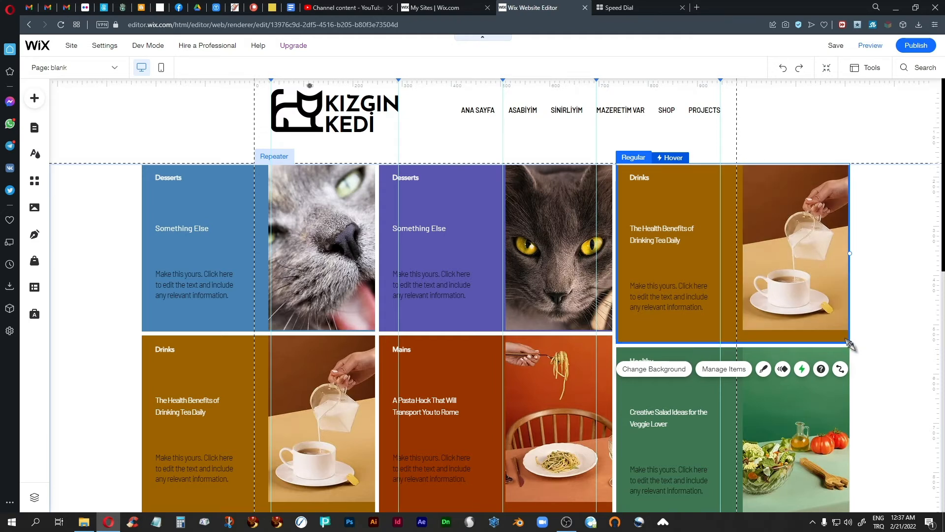
{"action": "left_click_drag", "start_coordinate": [850, 344], "coordinate": [849, 332]}
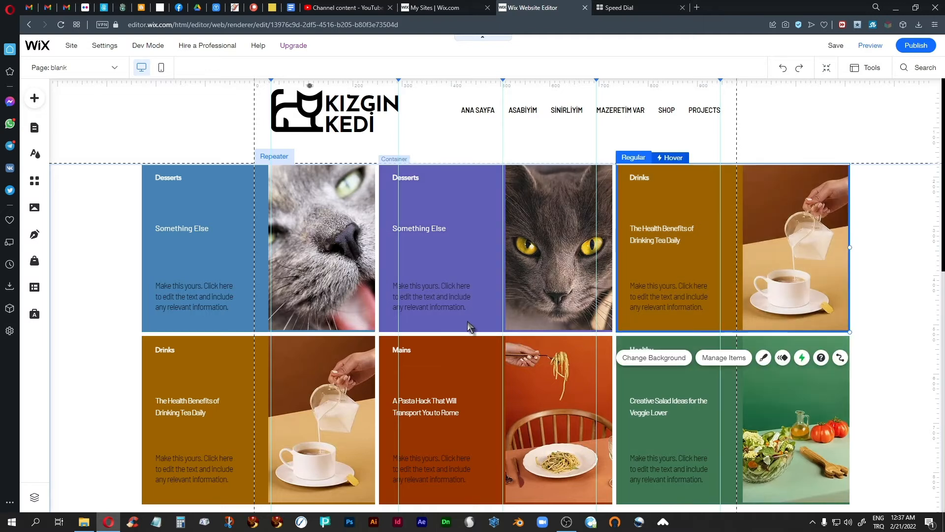
{"action": "scroll", "coordinate": [467, 321], "scroll_direction": "down", "scroll_amount": 2}
{"action": "scroll", "coordinate": [467, 321], "scroll_direction": "up", "scroll_amount": 2}
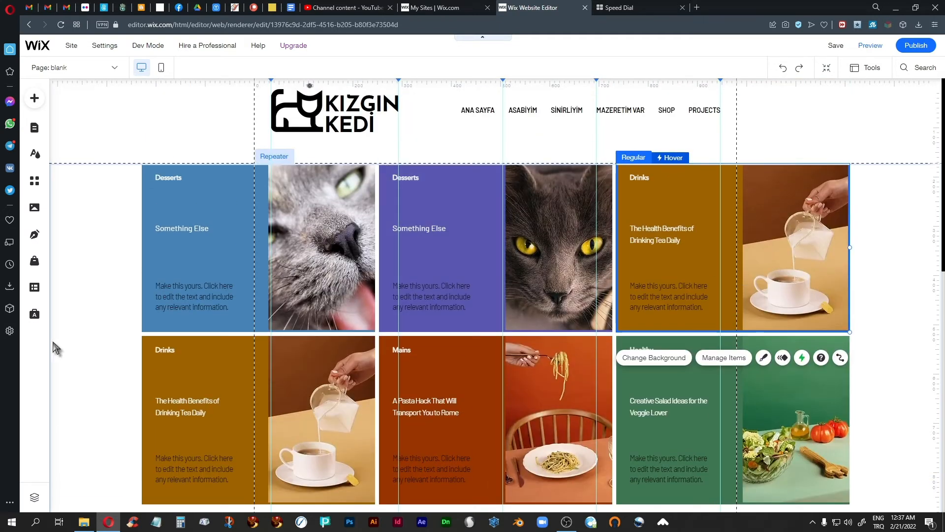
{"action": "left_click", "coordinate": [89, 280]}
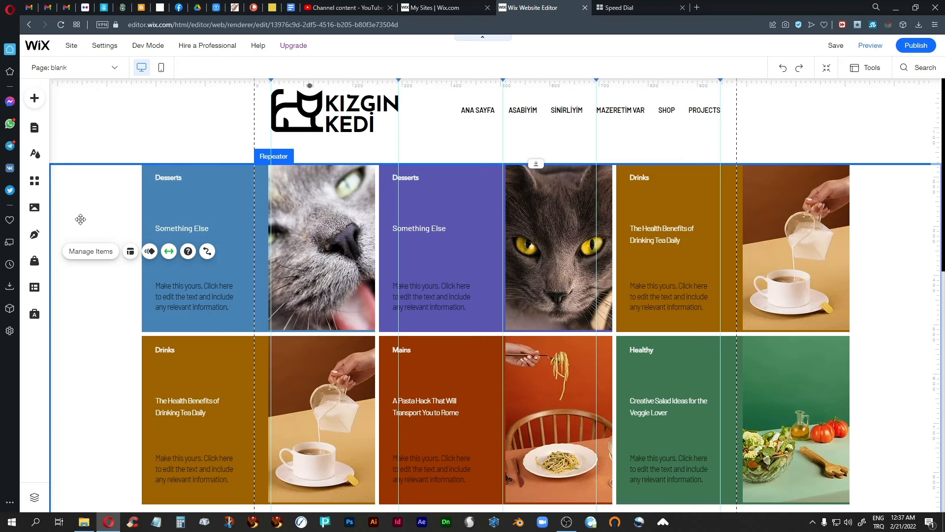
Preview the site and check the hover effect on the repeater cards.
{"action": "left_click", "coordinate": [210, 176]}
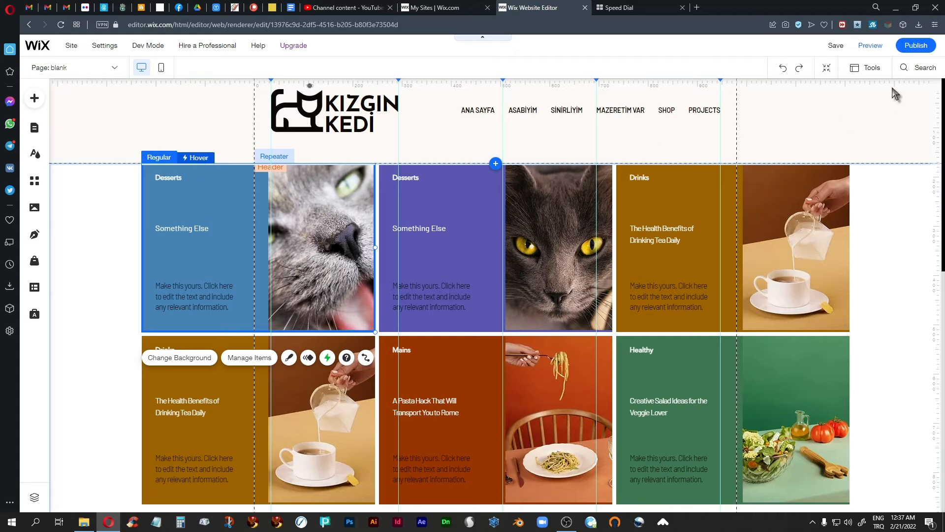
{"action": "left_click", "coordinate": [871, 47]}
{"action": "left_click", "coordinate": [870, 46]}
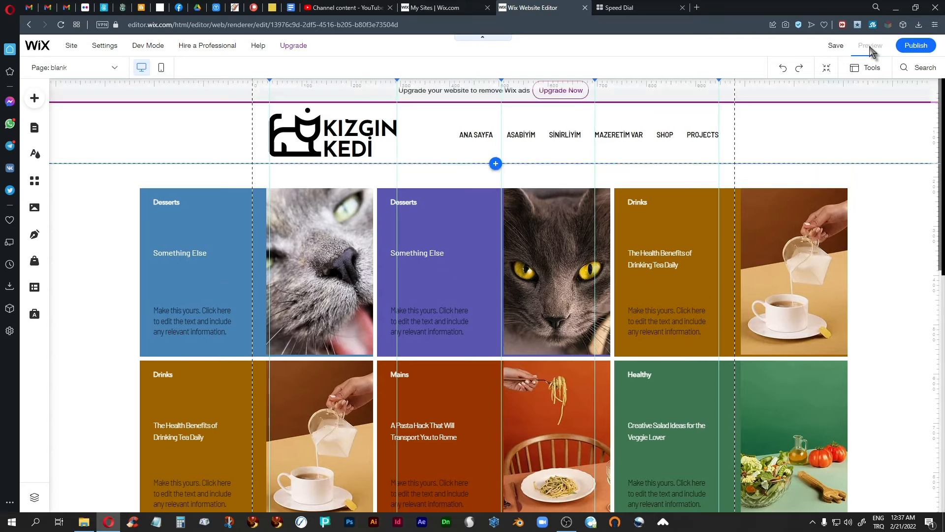
{"action": "mouse_move", "coordinate": [471, 271]}
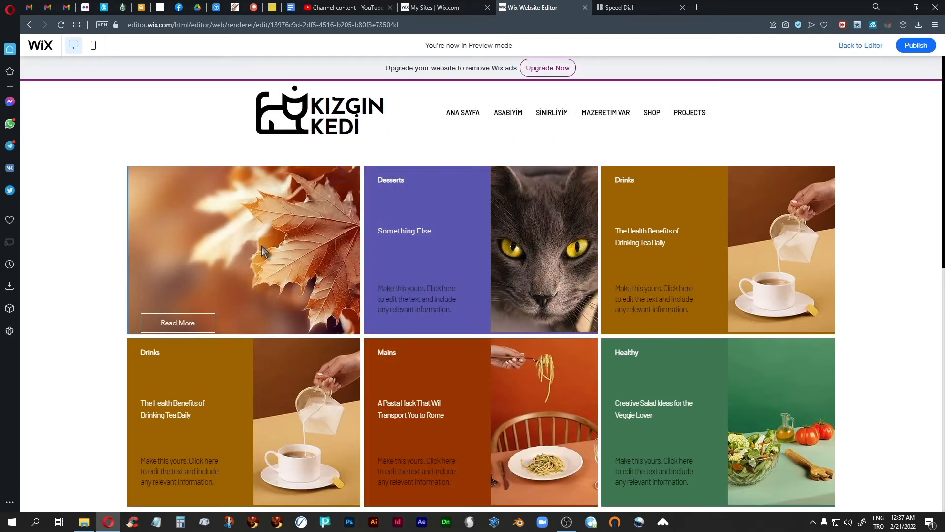
{"action": "mouse_move", "coordinate": [731, 272]}
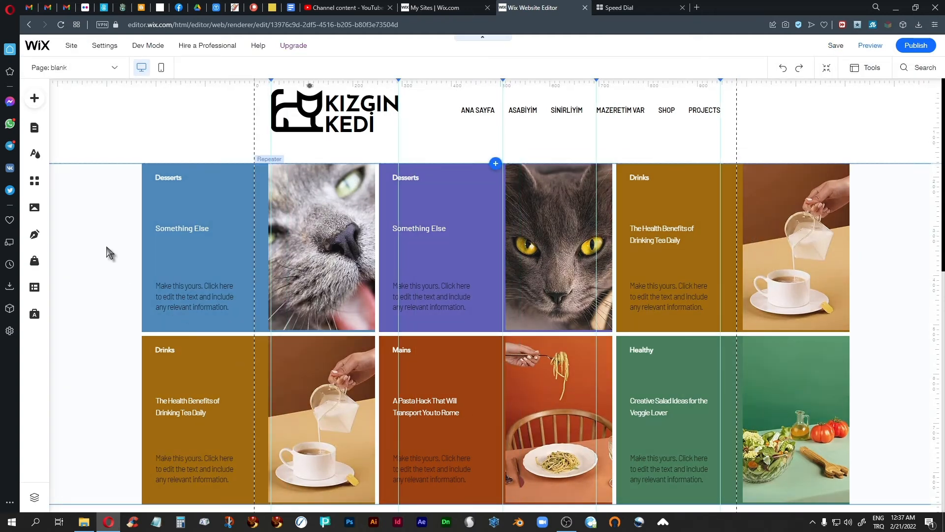
Move the Read More button slightly upward in the first card's hover state, and return to the regular state.
{"action": "left_click", "coordinate": [232, 222]}
{"action": "left_click", "coordinate": [172, 198]}
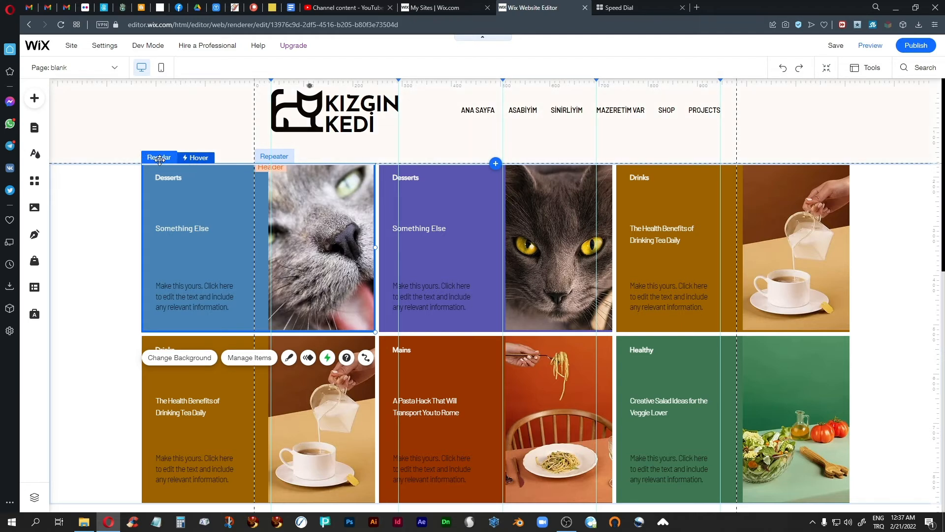
{"action": "left_click", "coordinate": [197, 159]}
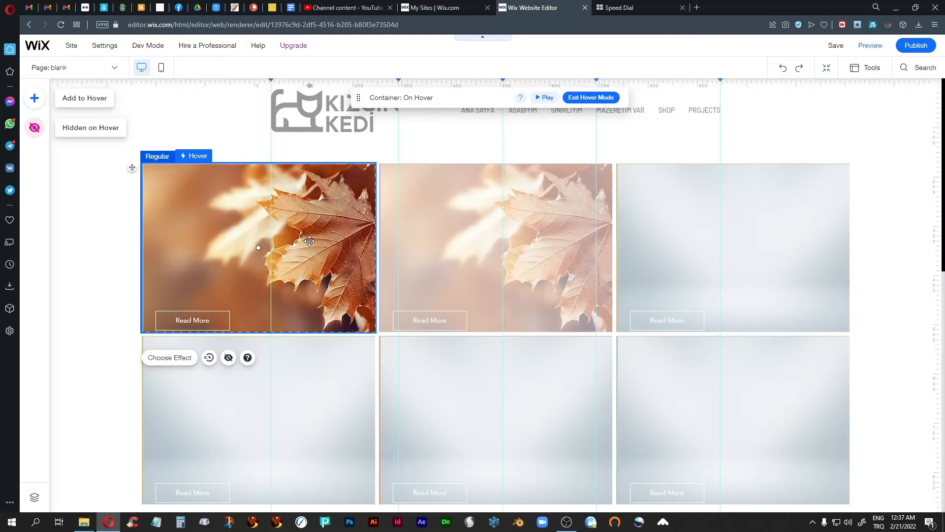
{"action": "left_click", "coordinate": [221, 320]}
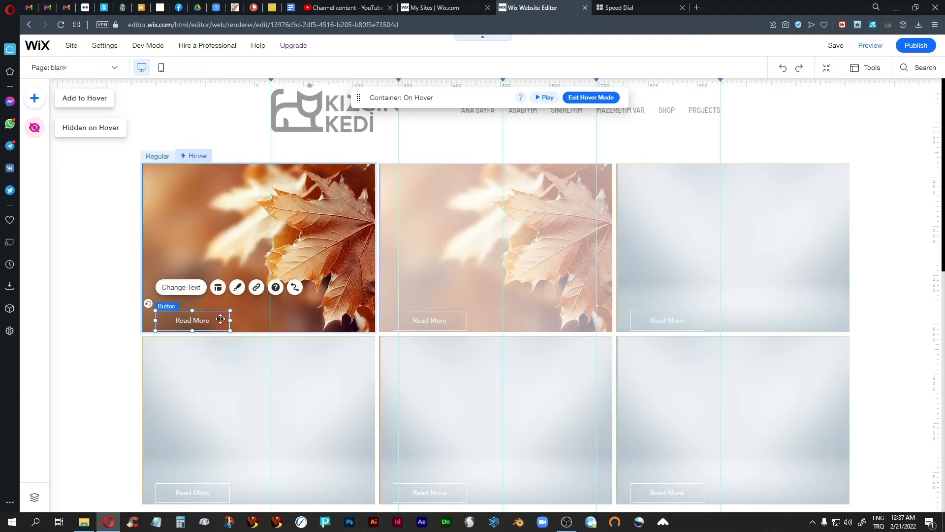
{"action": "left_click_drag", "start_coordinate": [221, 319], "coordinate": [219, 304]}
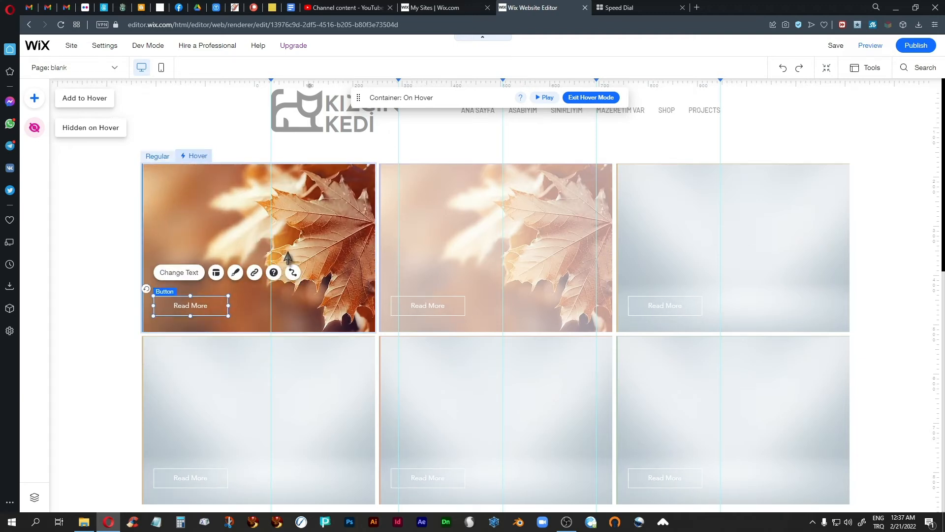
{"action": "left_click", "coordinate": [153, 156]}
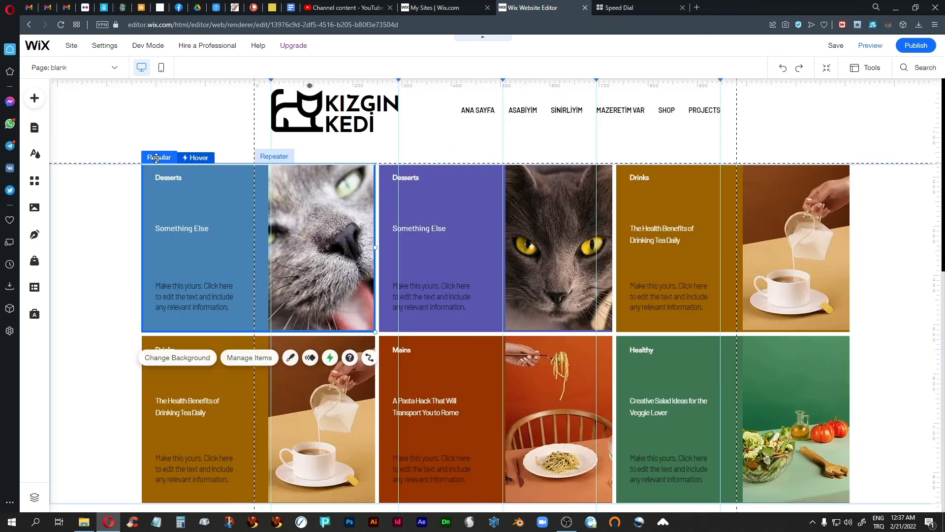
Try showing the hidden cat image in the first Desserts card's hover state, and hide it on hover again.
{"action": "left_click", "coordinate": [314, 220]}
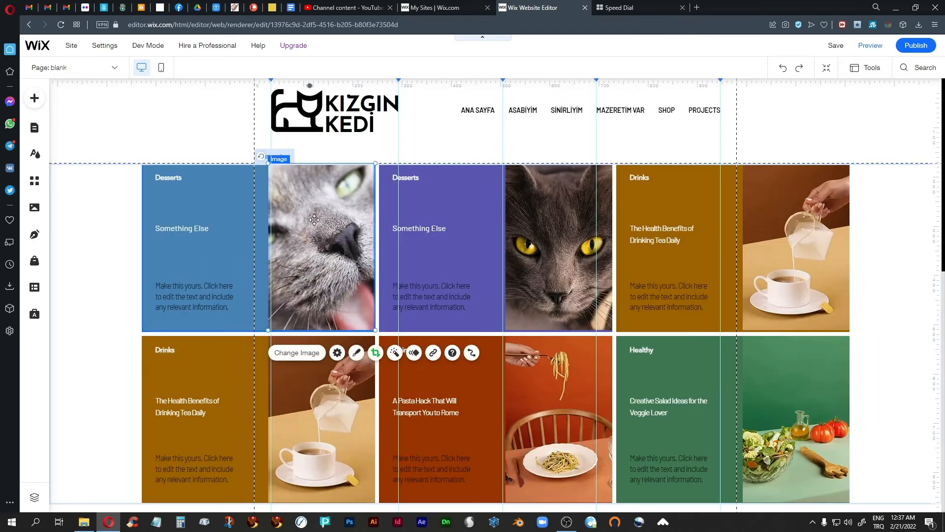
{"action": "left_click", "coordinate": [110, 202]}
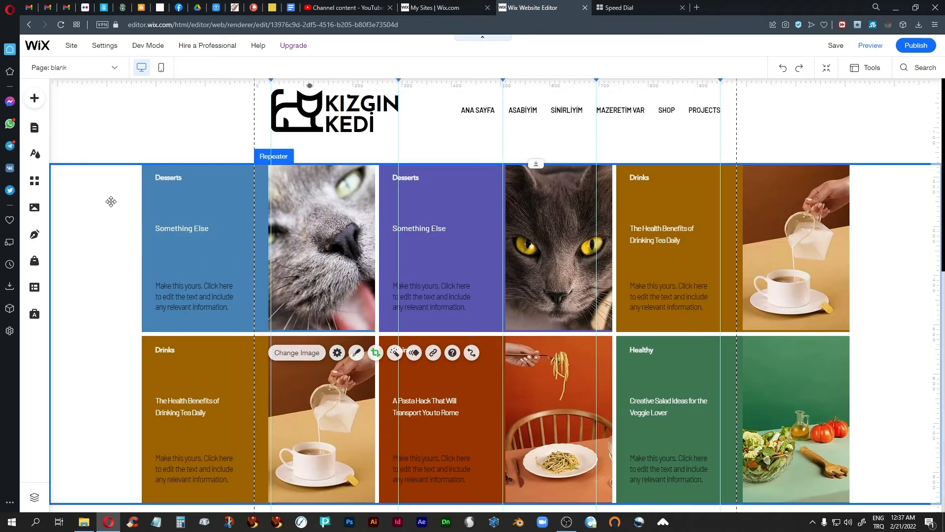
{"action": "left_click", "coordinate": [148, 205]}
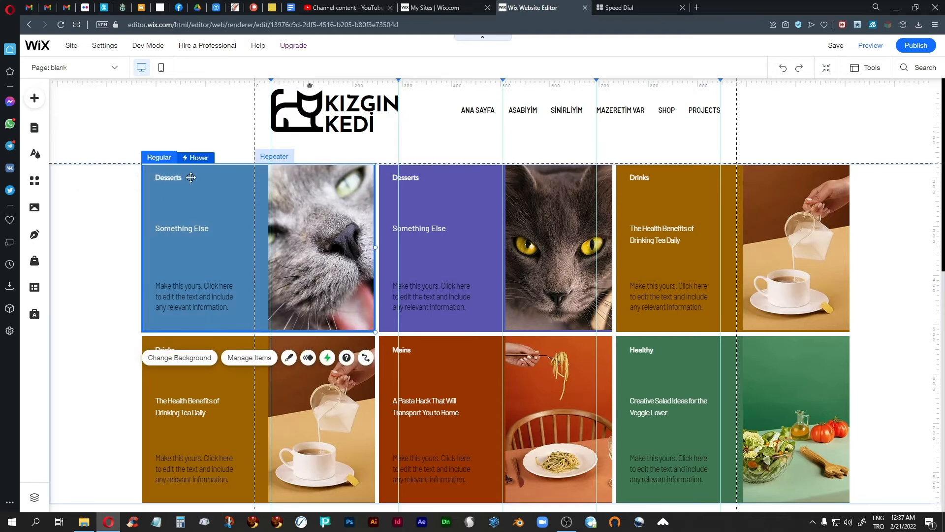
{"action": "left_click", "coordinate": [198, 156]}
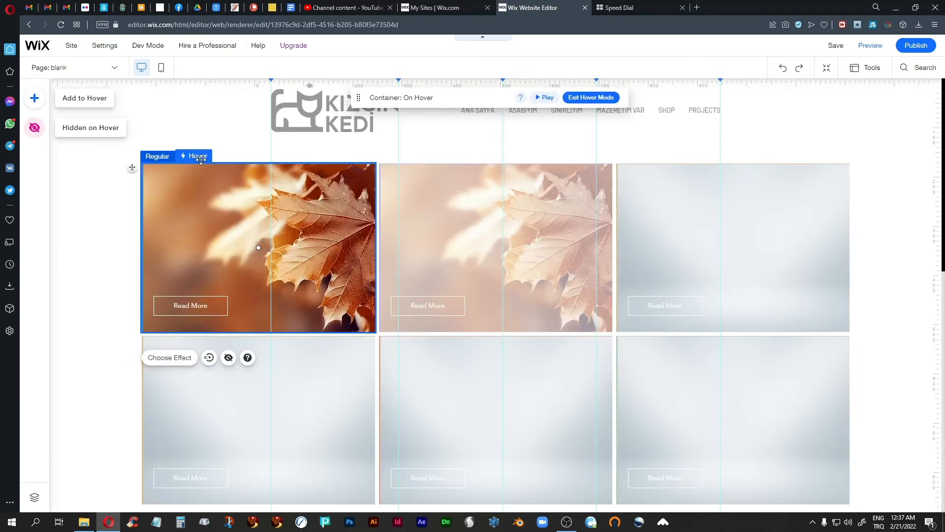
{"action": "left_click", "coordinate": [78, 131]}
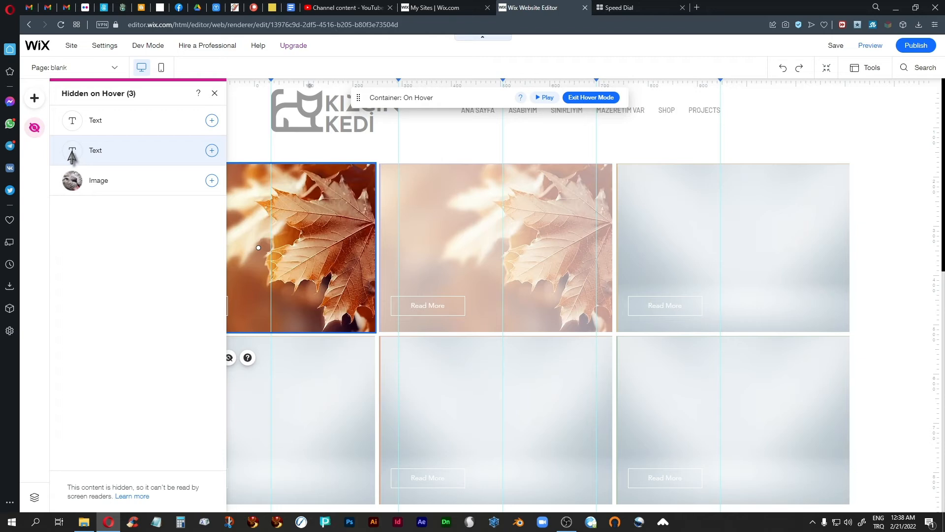
{"action": "left_click", "coordinate": [212, 180]}
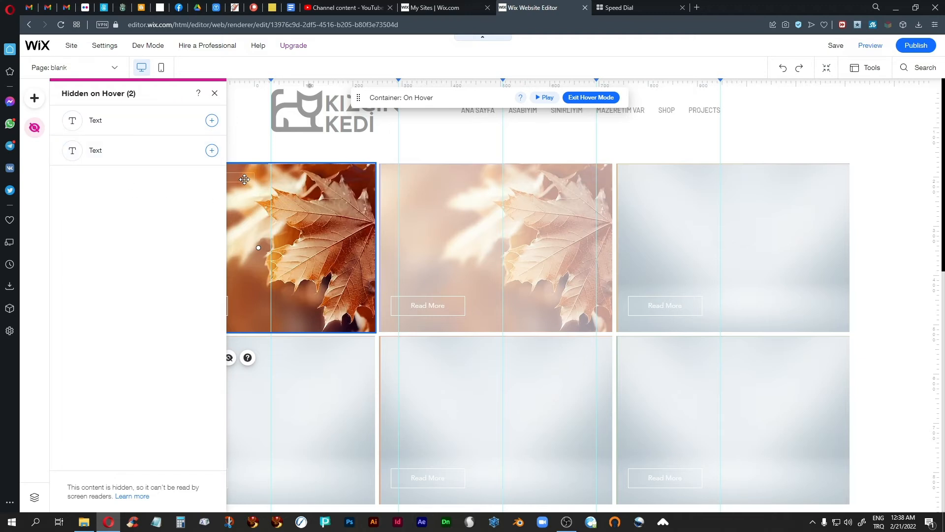
{"action": "key", "text": "Delete"}
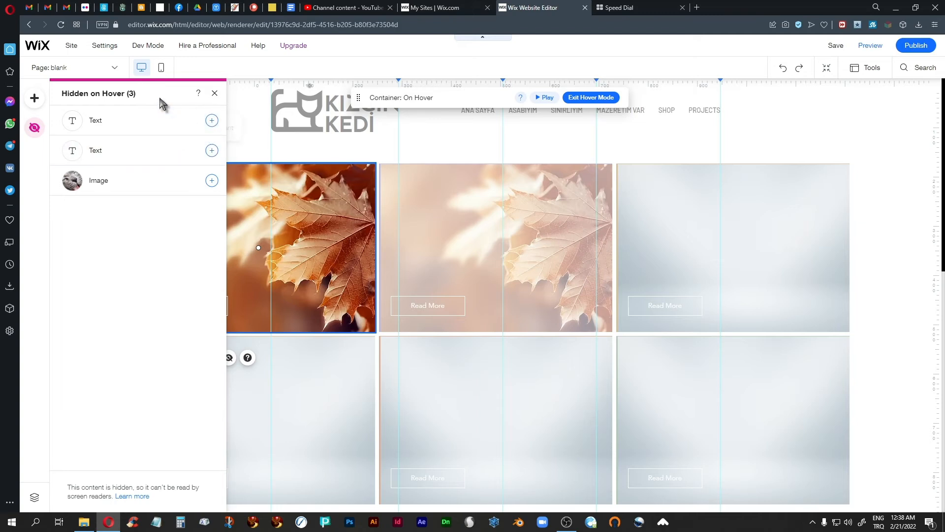
Try showing the card's hidden description text in the first card's hover state, and hide it on hover again.
{"action": "left_click", "coordinate": [211, 151]}
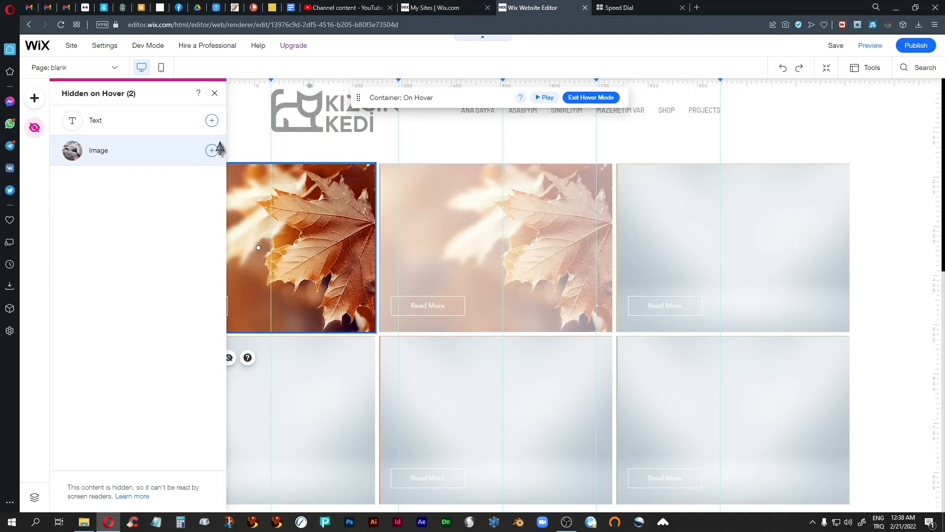
{"action": "left_click", "coordinate": [242, 220]}
{"action": "left_click", "coordinate": [242, 220]}
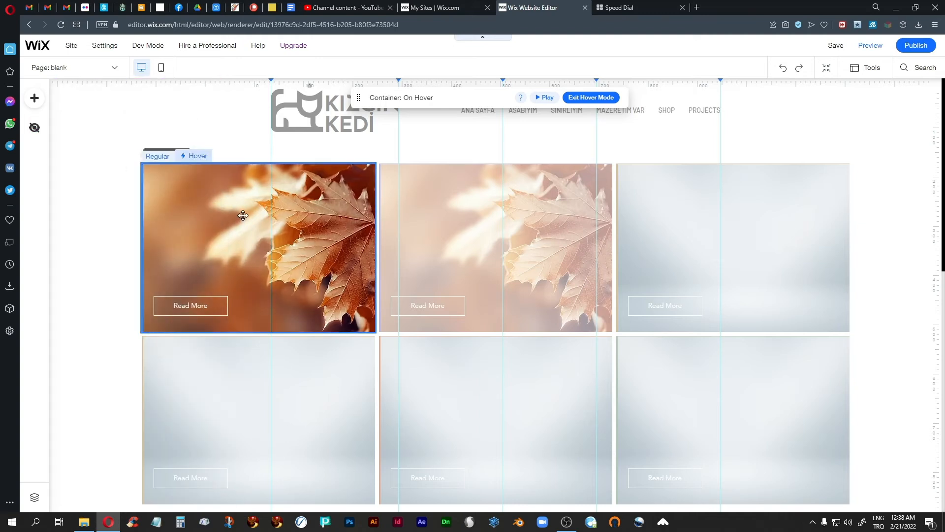
{"action": "right_click", "coordinate": [242, 220]}
{"action": "mouse_move", "coordinate": [298, 227]}
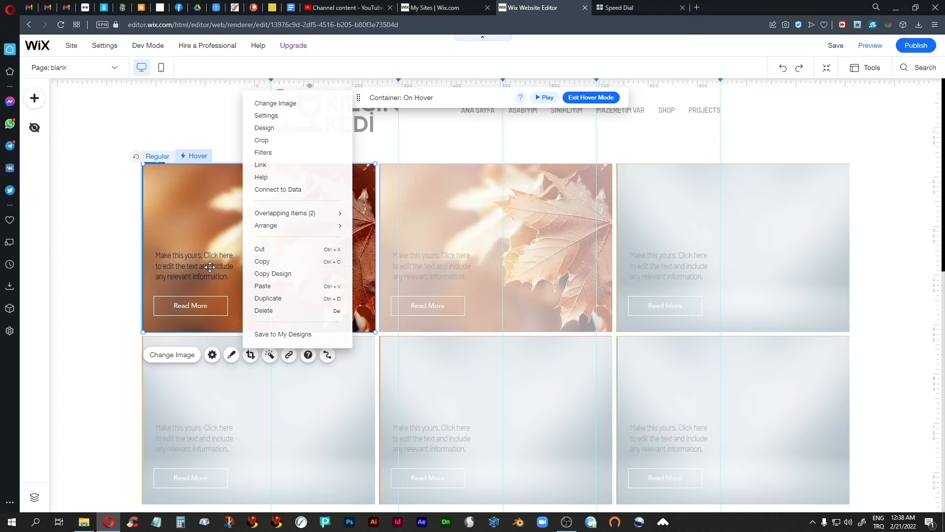
{"action": "left_click", "coordinate": [85, 262]}
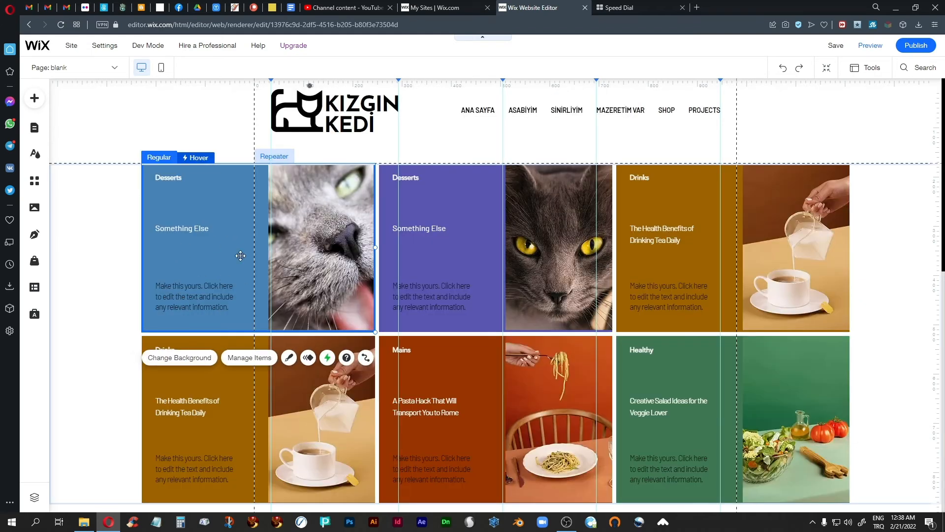
{"action": "left_click", "coordinate": [198, 157]}
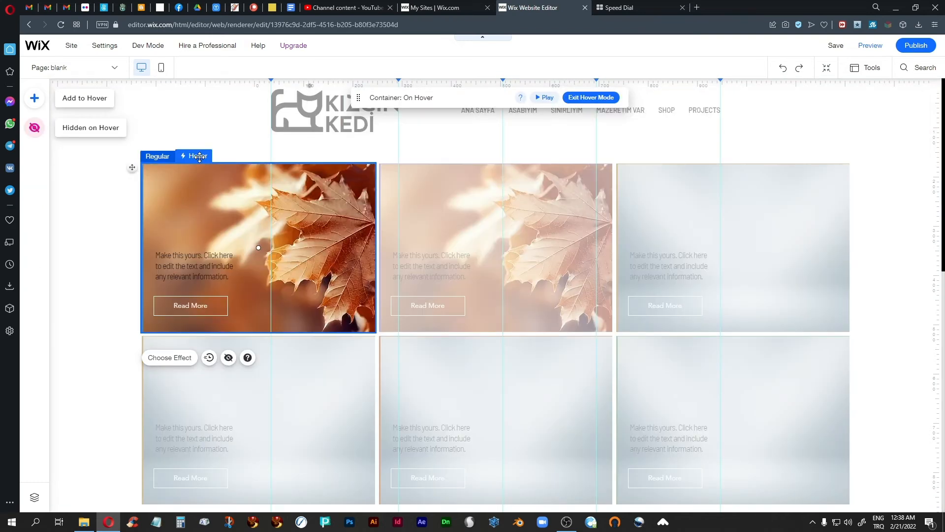
{"action": "left_click", "coordinate": [190, 264]}
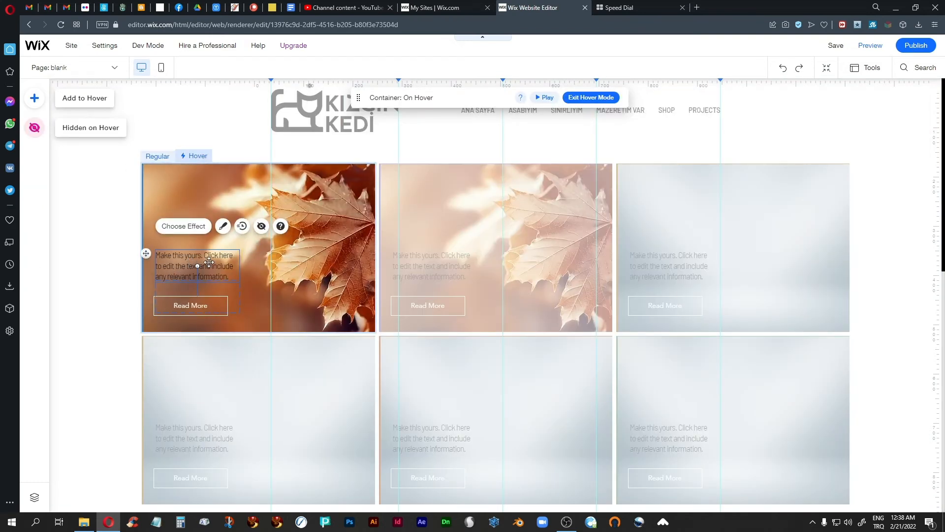
{"action": "left_click", "coordinate": [261, 226]}
{"action": "left_click", "coordinate": [34, 128]}
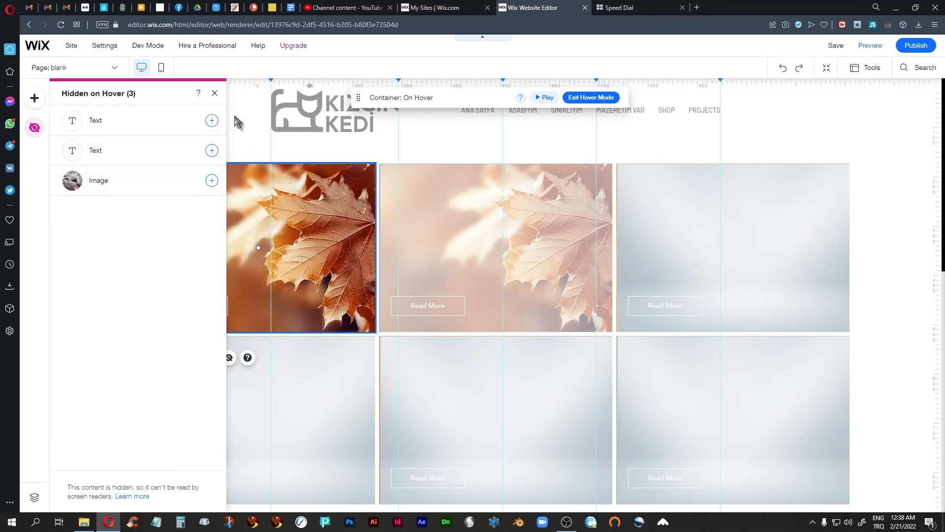
{"action": "left_click", "coordinate": [250, 109]}
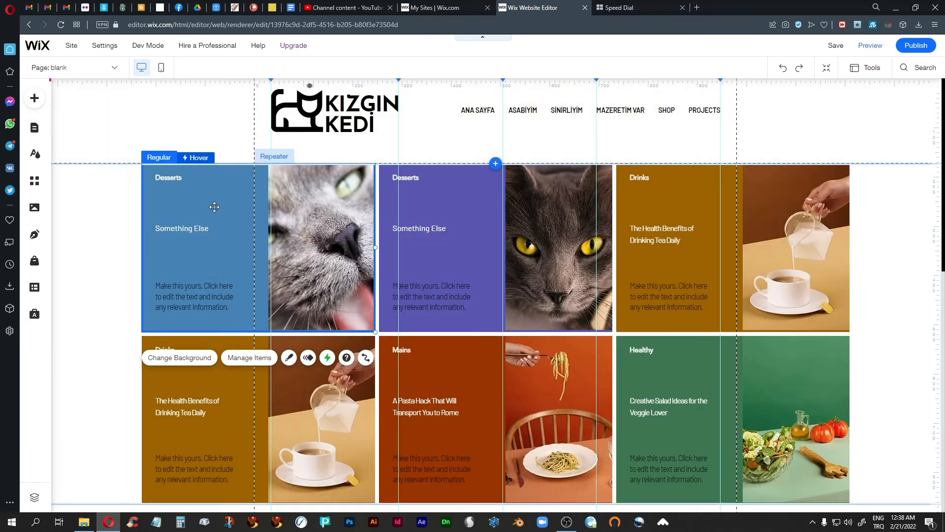
Add a Paragraph 3 themed text to the first card's hover state, placed above the Read More button and narrowed to three lines.
{"action": "left_click", "coordinate": [198, 158]}
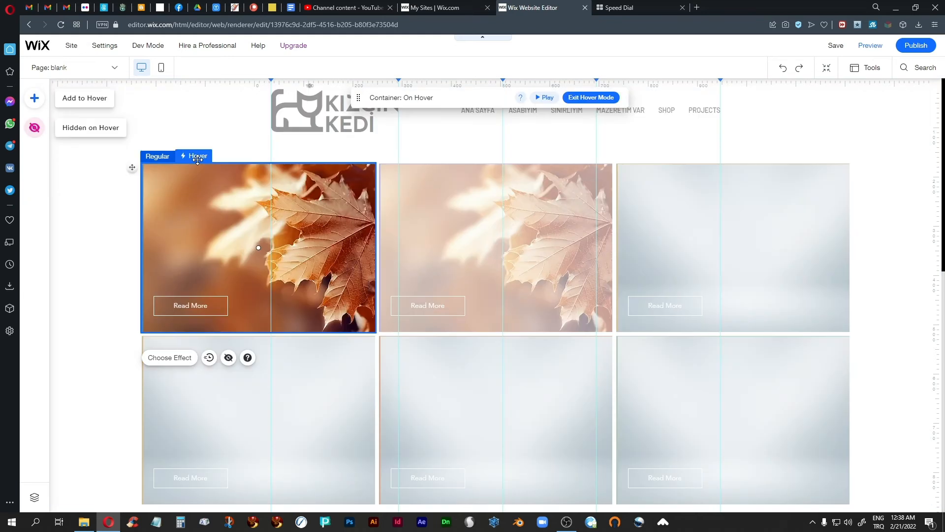
{"action": "left_click", "coordinate": [157, 156]}
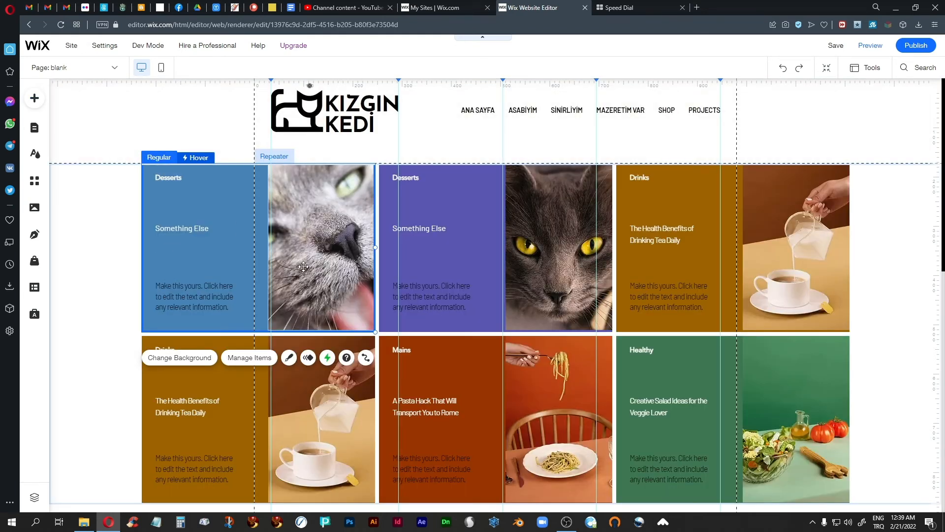
{"action": "left_click", "coordinate": [197, 156]}
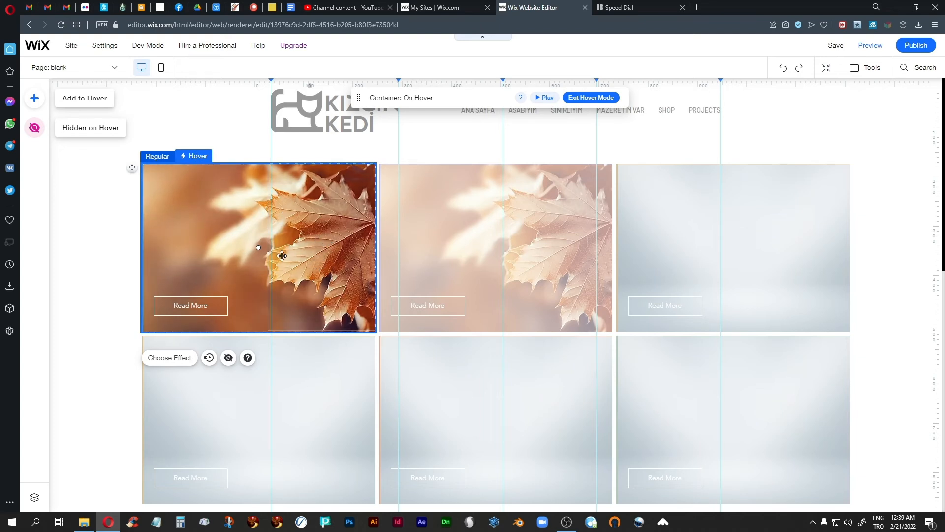
{"action": "left_click", "coordinate": [35, 99]}
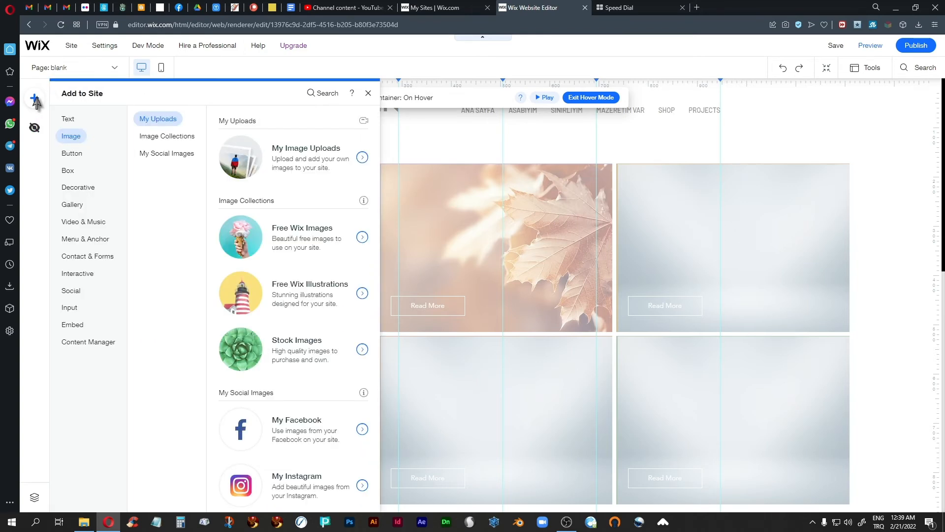
{"action": "left_click", "coordinate": [68, 119]}
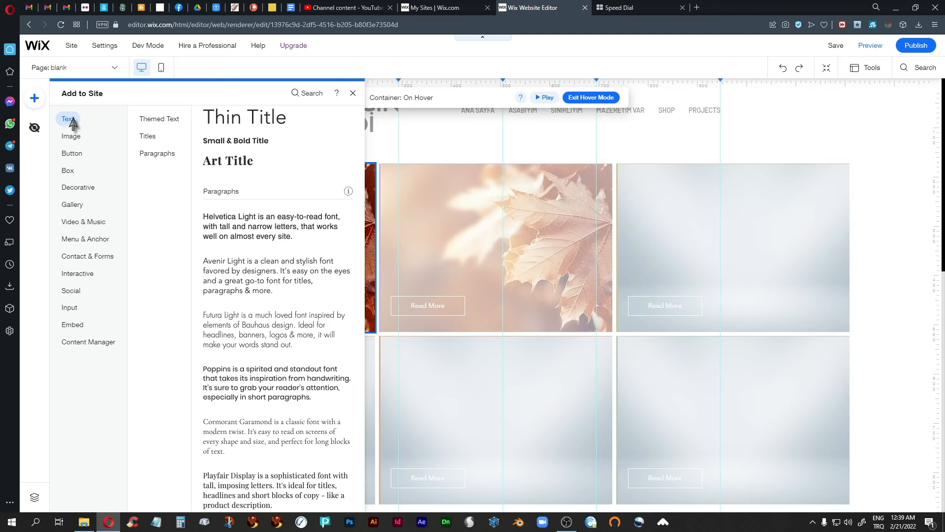
{"action": "scroll", "coordinate": [229, 267], "scroll_direction": "up", "scroll_amount": 15}
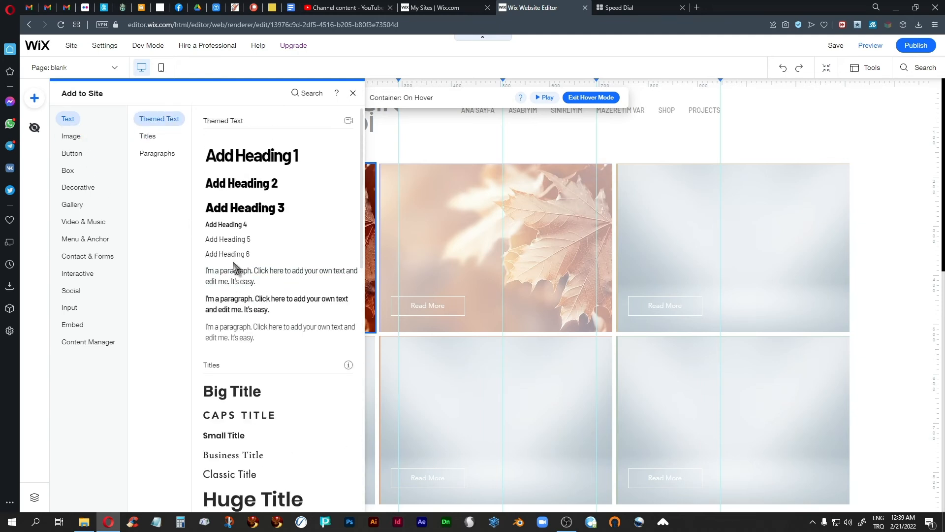
{"action": "left_click", "coordinate": [233, 334]}
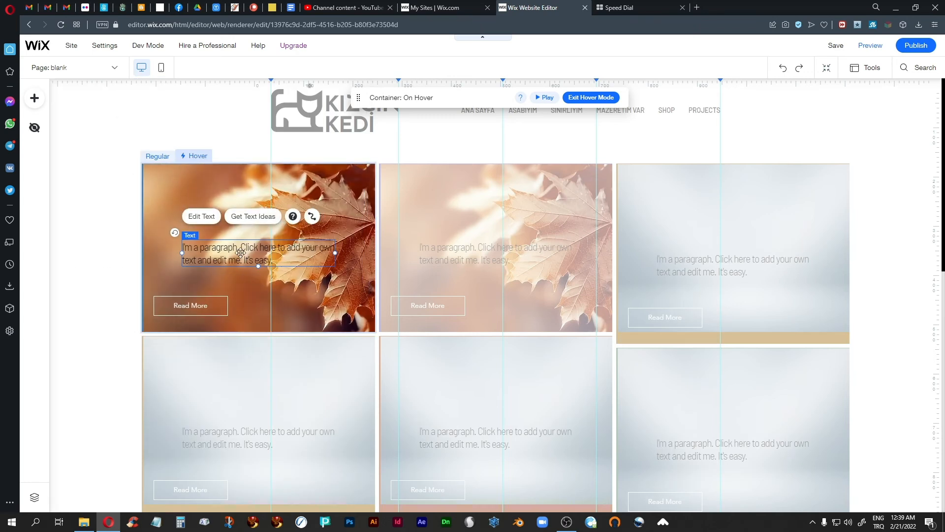
{"action": "left_click_drag", "start_coordinate": [240, 252], "coordinate": [213, 230]}
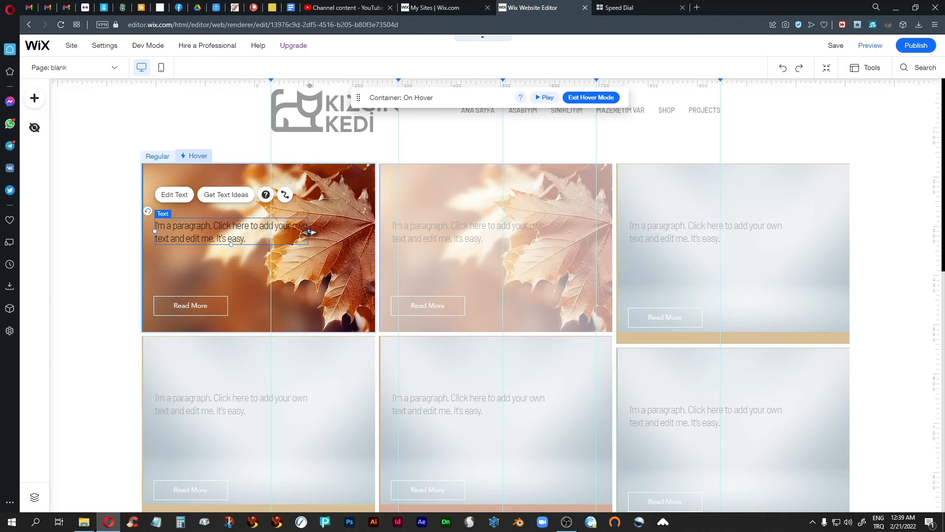
{"action": "left_click_drag", "start_coordinate": [308, 231], "coordinate": [252, 236]}
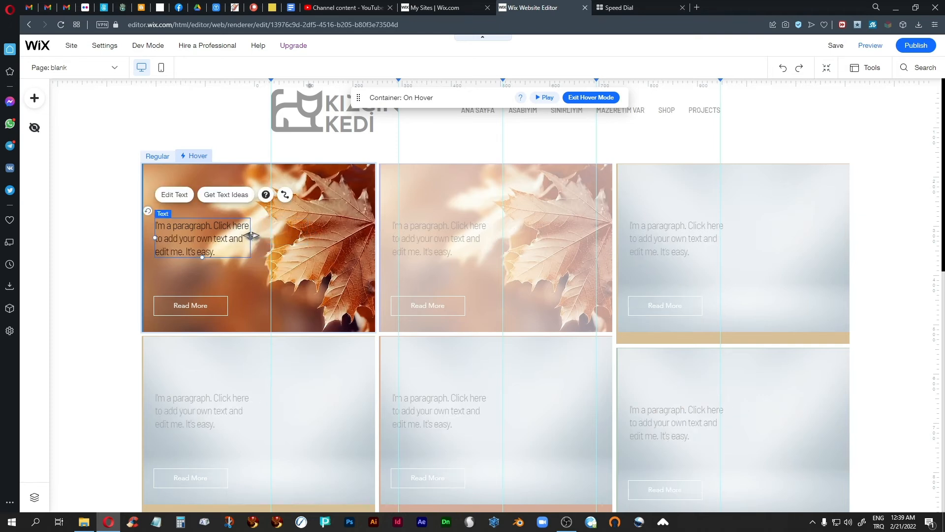
Make the new hover paragraph white (#FFFFFF) and bold, and exit hover mode.
{"action": "left_click", "coordinate": [177, 194]}
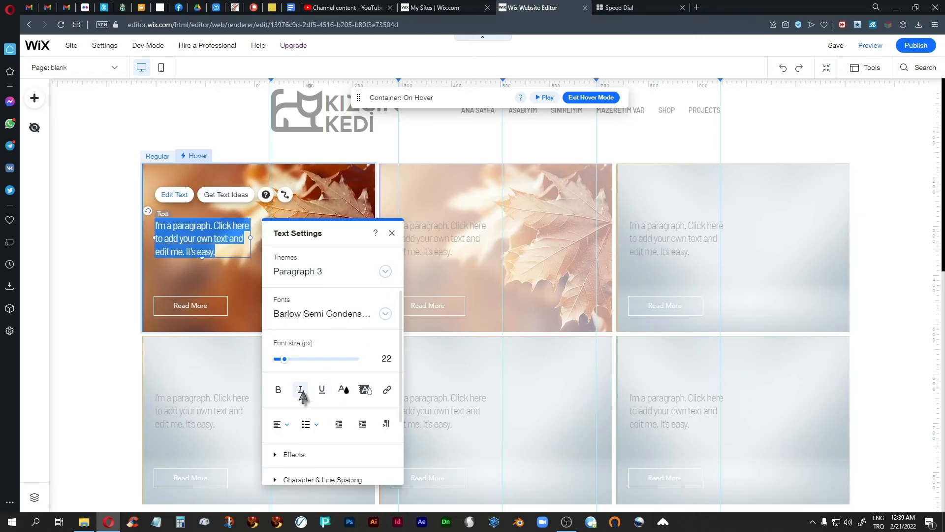
{"action": "left_click", "coordinate": [343, 390]}
{"action": "left_click", "coordinate": [278, 310]}
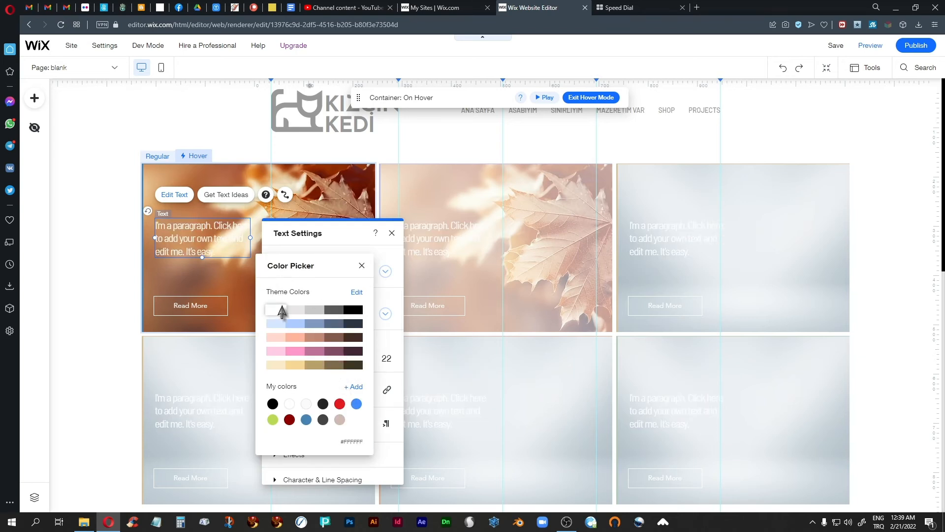
{"action": "left_click", "coordinate": [362, 266]}
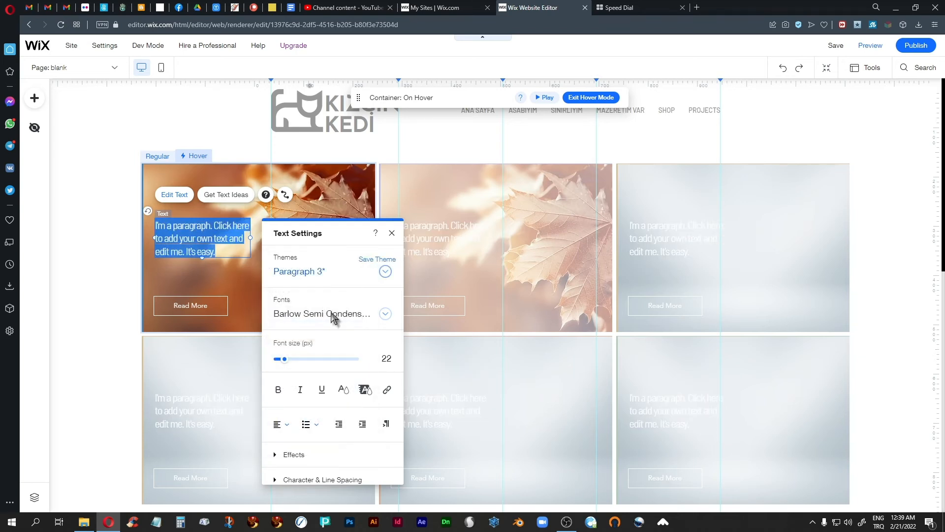
{"action": "left_click", "coordinate": [279, 390]}
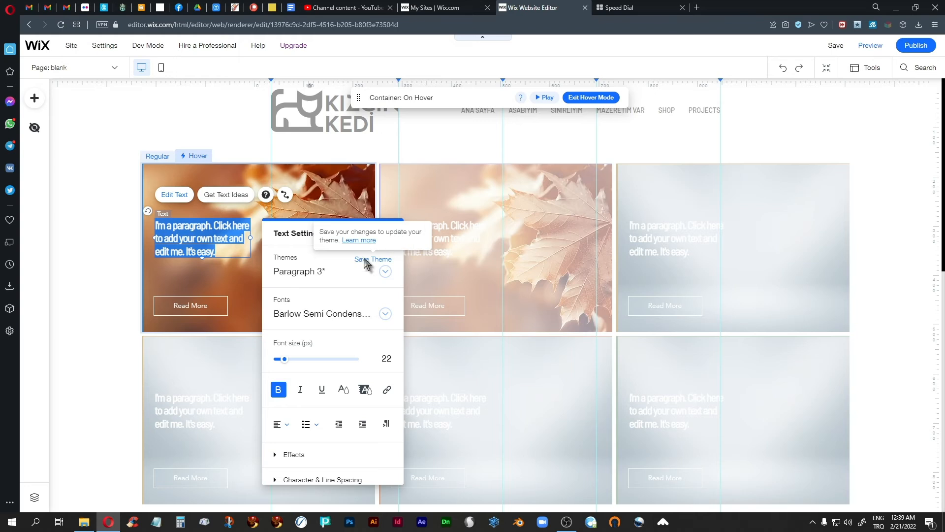
{"action": "left_click", "coordinate": [392, 233]}
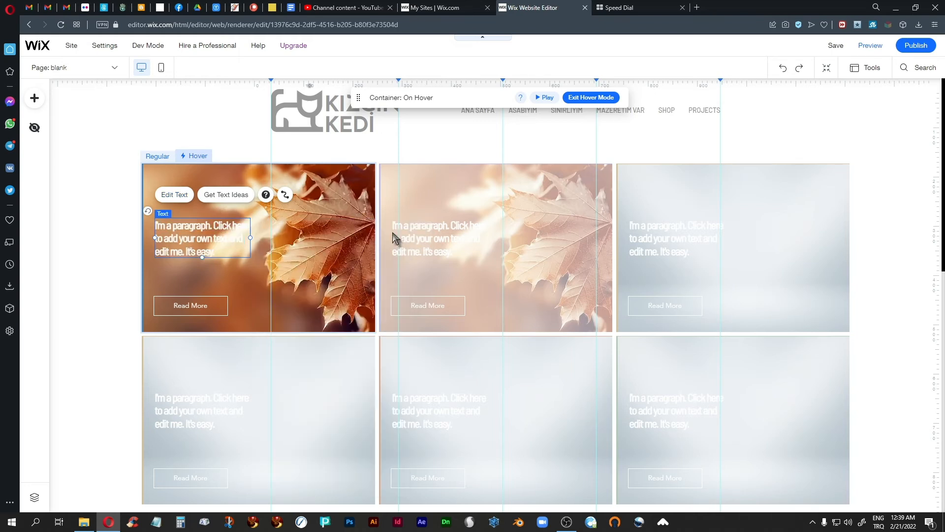
{"action": "left_click", "coordinate": [588, 97]}
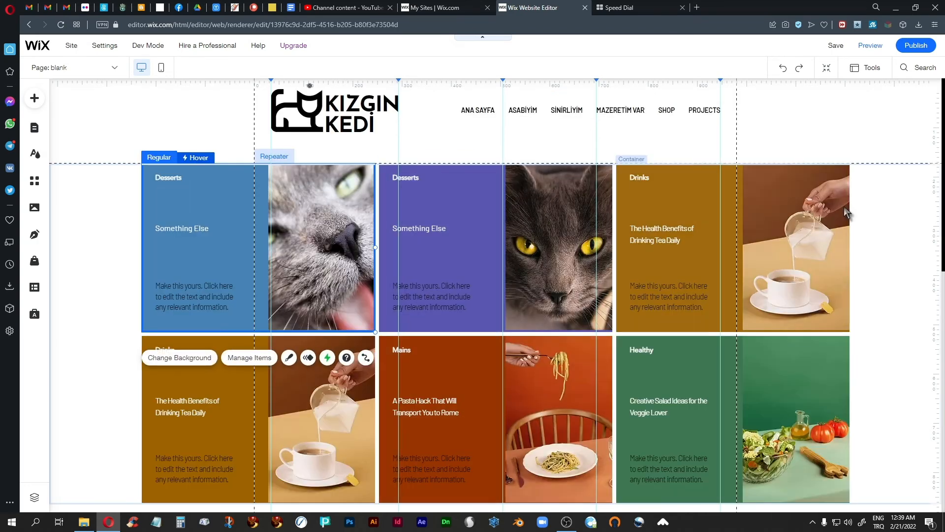
Preview the site and check the hover paragraph on the repeater cards.
{"action": "left_click", "coordinate": [869, 47]}
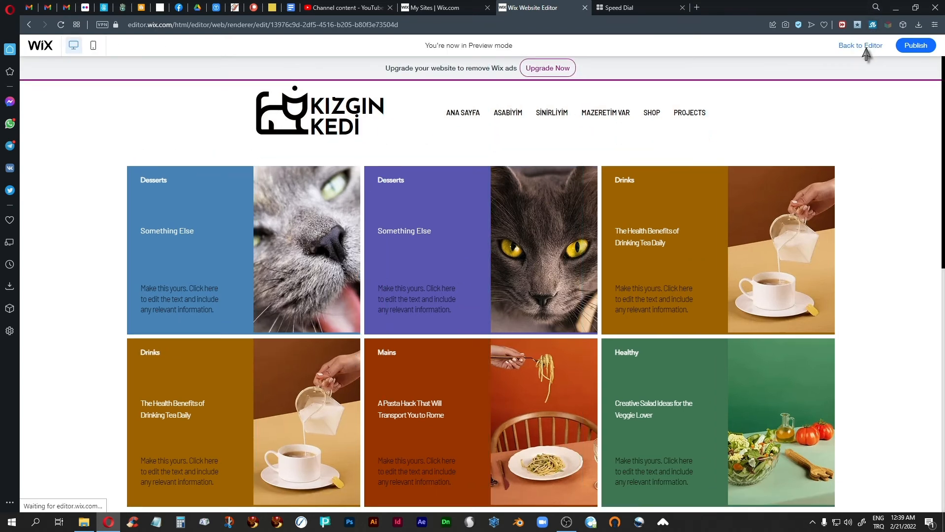
{"action": "mouse_move", "coordinate": [252, 281]}
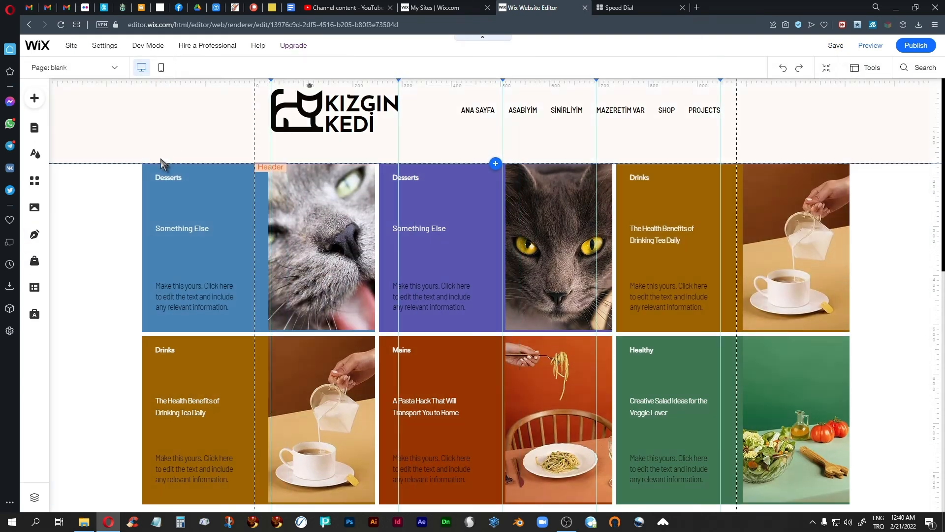
Try to extend the crop of the first card's hover leaf image to the card's side edges, and exit hover mode.
{"action": "left_click", "coordinate": [151, 172]}
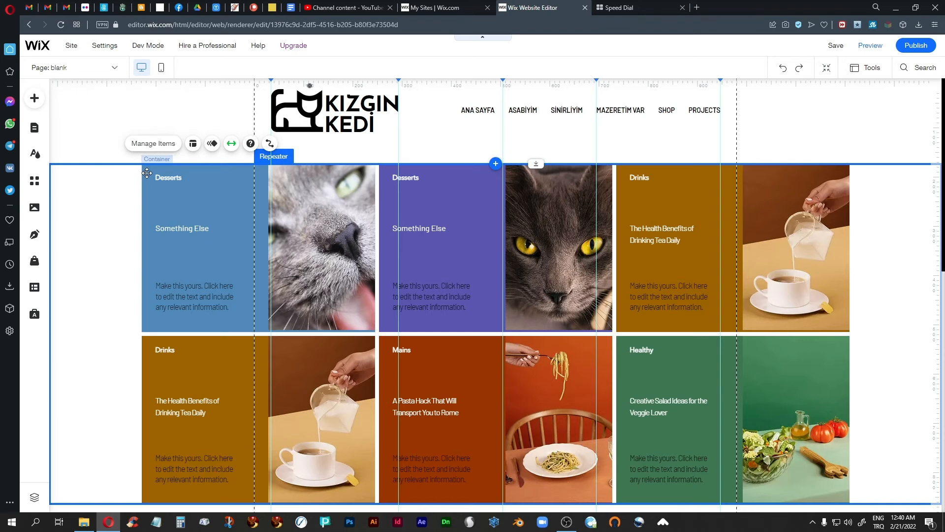
{"action": "left_click", "coordinate": [146, 173]}
{"action": "left_click", "coordinate": [192, 160]}
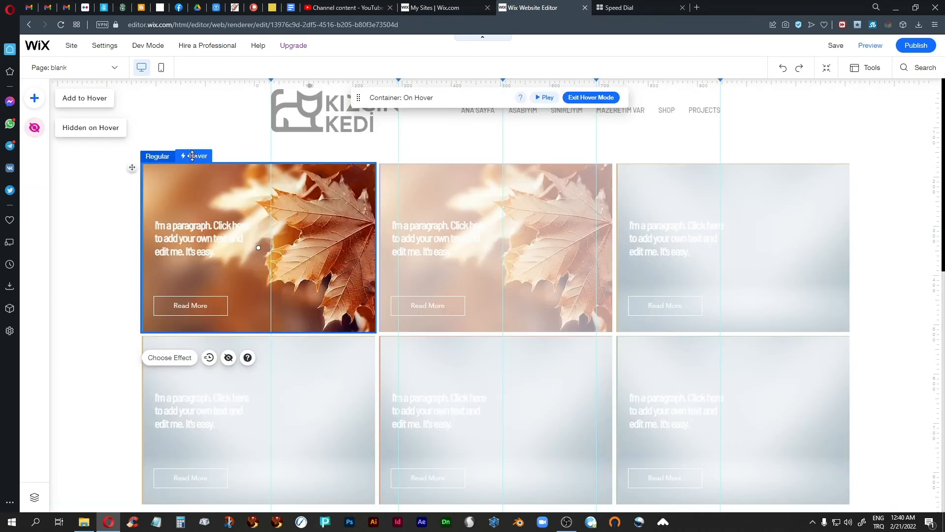
{"action": "left_click", "coordinate": [154, 198]}
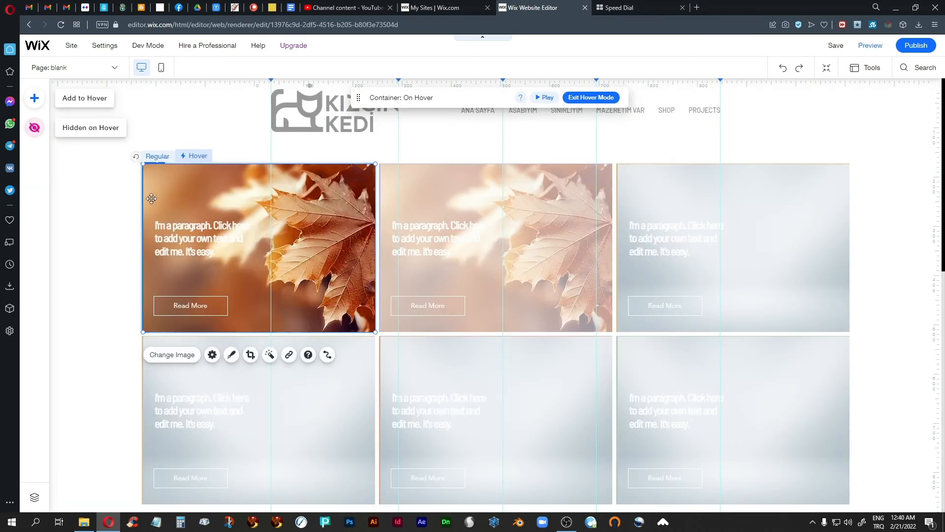
{"action": "left_click", "coordinate": [250, 354]}
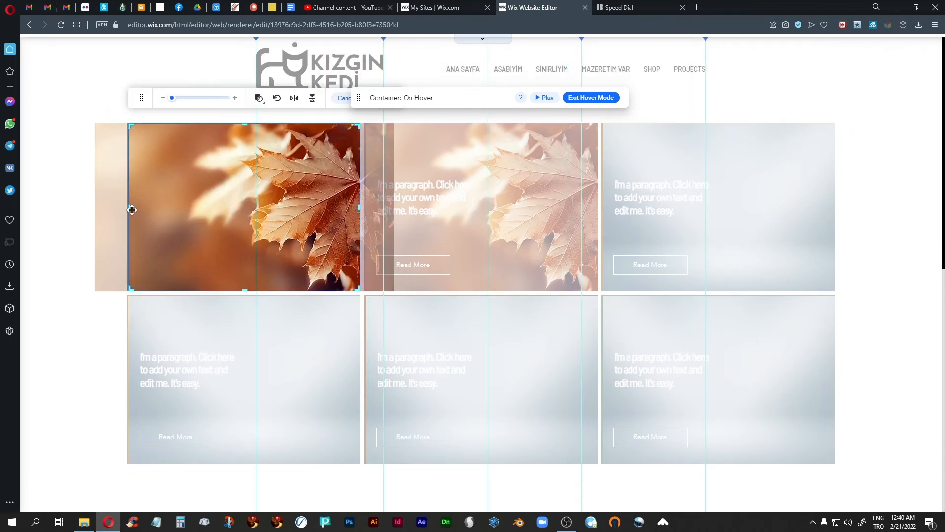
{"action": "left_click_drag", "start_coordinate": [130, 209], "coordinate": [128, 209]}
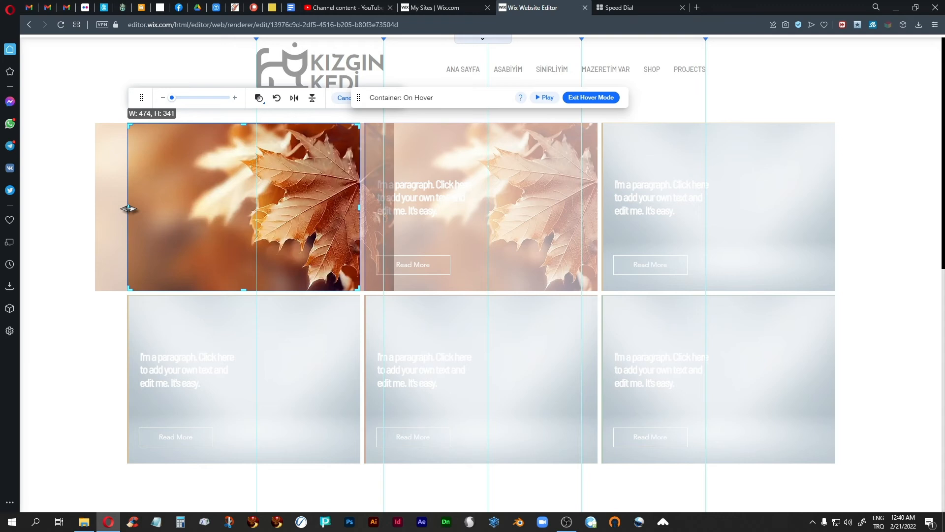
{"action": "left_click_drag", "start_coordinate": [360, 207], "coordinate": [360, 206]}
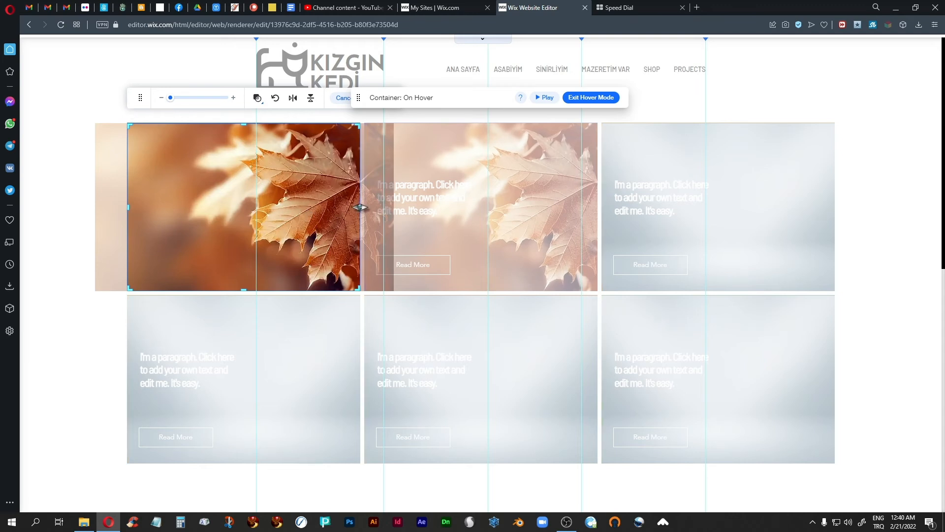
{"action": "left_click", "coordinate": [591, 97]}
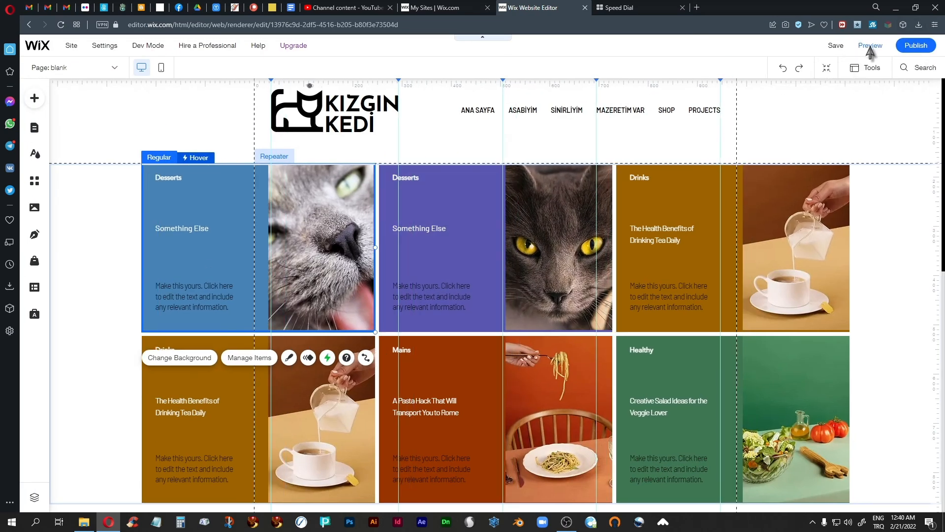
Preview the site, check the first card's hover image and text, and return to the editor.
{"action": "left_click", "coordinate": [868, 45]}
{"action": "scroll", "coordinate": [439, 224], "scroll_direction": "down", "scroll_amount": 1}
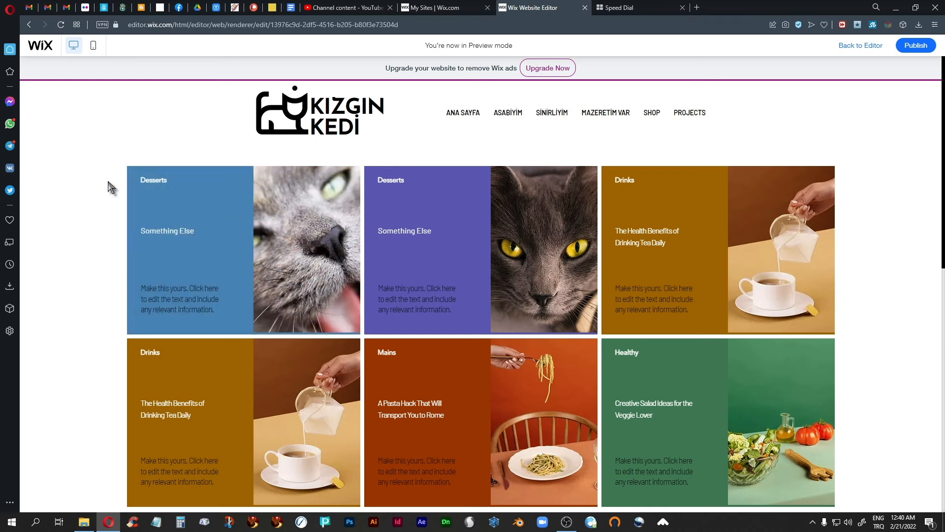
{"action": "left_click", "coordinate": [851, 50]}
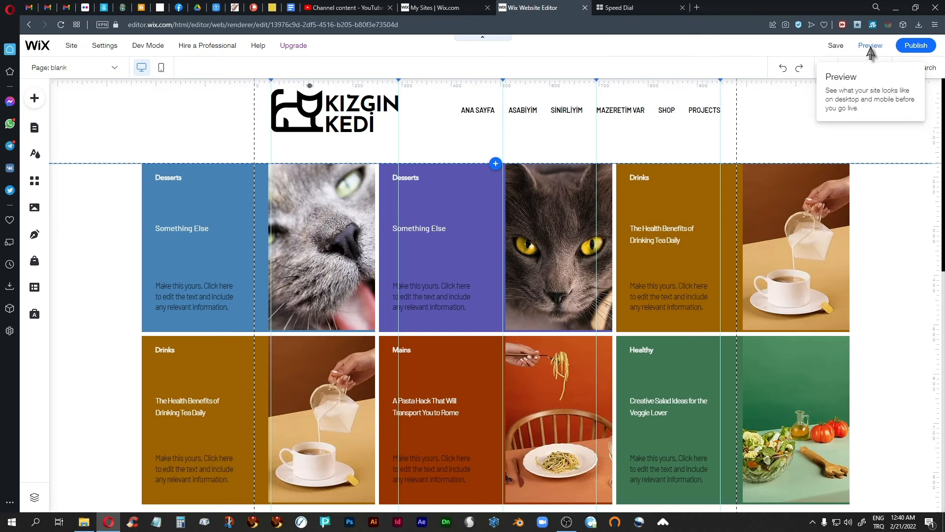
{"action": "left_click", "coordinate": [871, 45]}
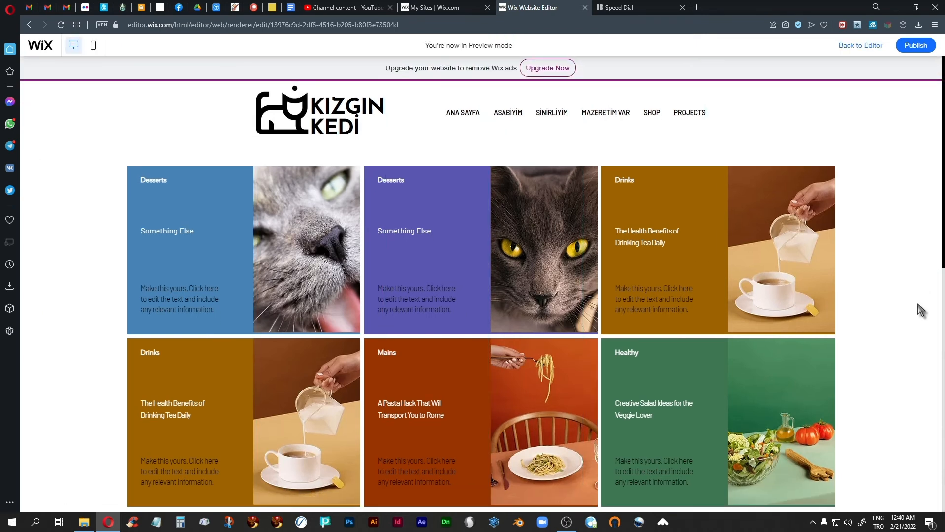
{"action": "mouse_move", "coordinate": [241, 256]}
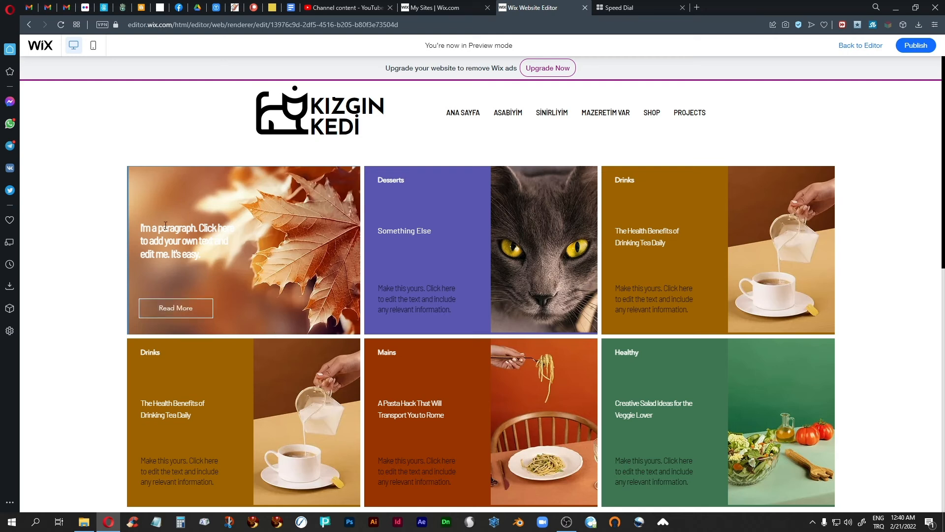
{"action": "left_click", "coordinate": [858, 45]}
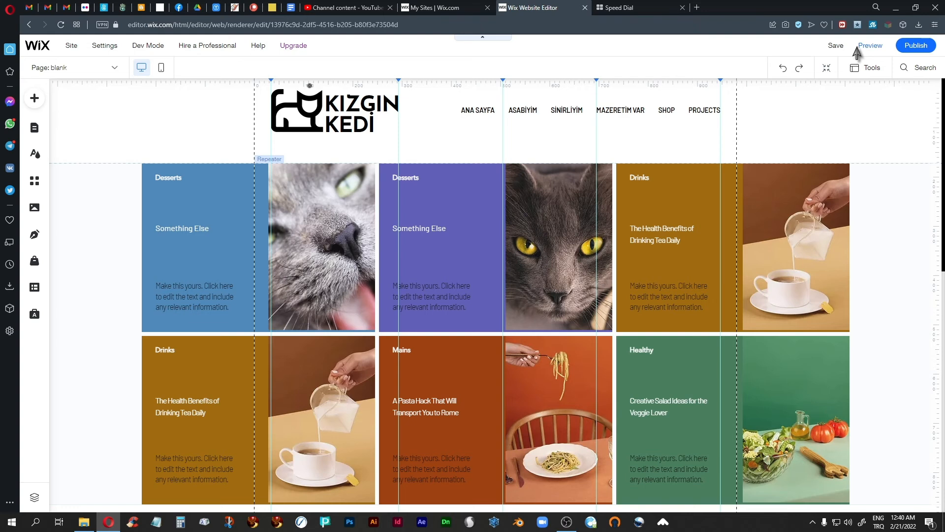
{"action": "left_click", "coordinate": [911, 212]}
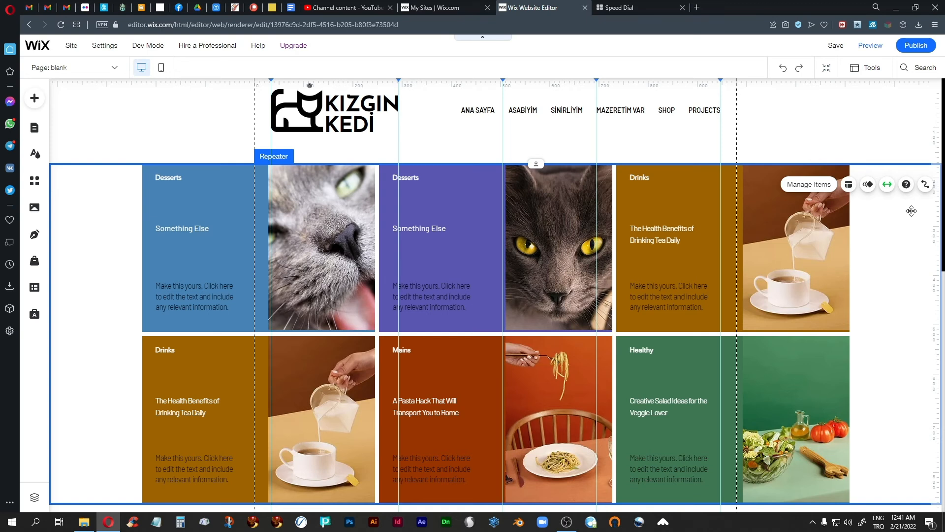
{"action": "left_click", "coordinate": [891, 249]}
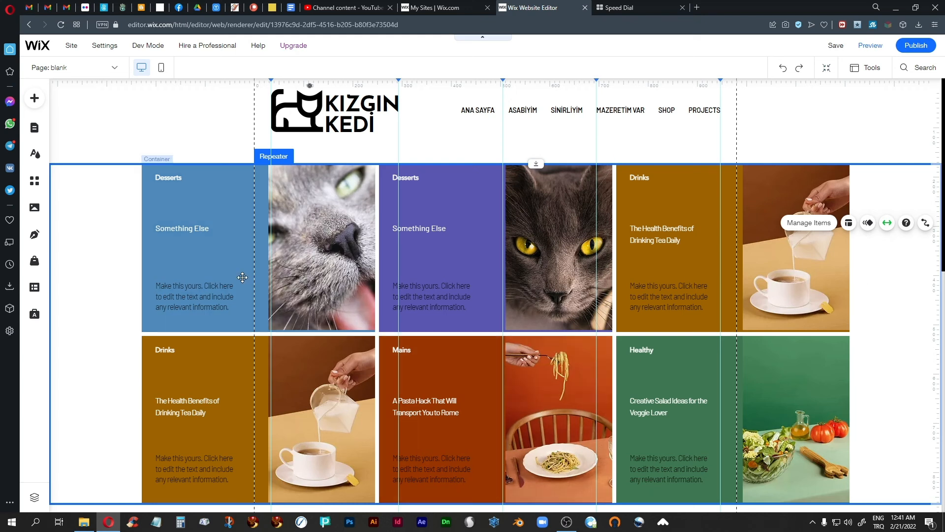
Nudge the first card's description text slightly upward within the card.
{"action": "left_click", "coordinate": [178, 294]}
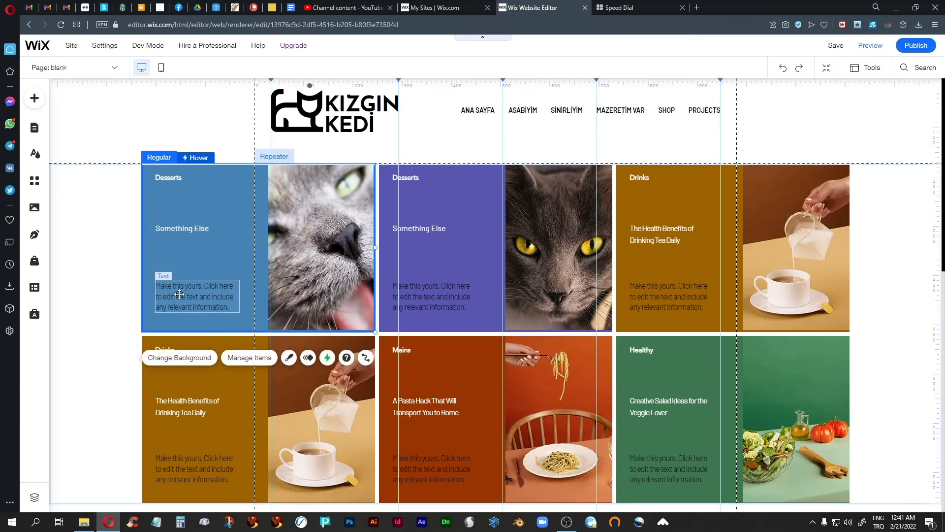
{"action": "left_click_drag", "start_coordinate": [181, 293], "coordinate": [183, 292]}
{"action": "left_click", "coordinate": [185, 290]}
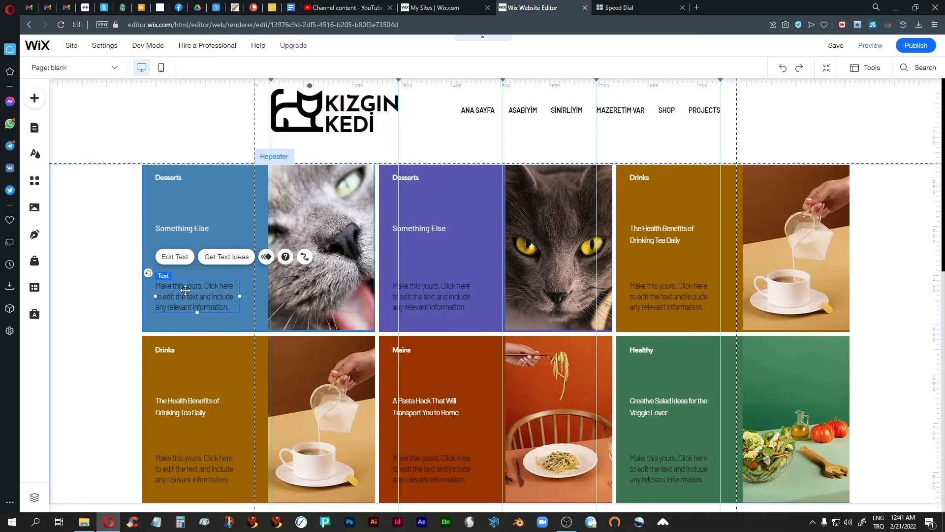
{"action": "key", "text": "Up"}
{"action": "key", "text": "Up"}
{"action": "key", "text": "Up"}
{"action": "key", "text": "Up"}
{"action": "key", "text": "Up"}
{"action": "key", "text": "Up"}
{"action": "key", "text": "Up"}
{"action": "key", "text": "Up"}
{"action": "key", "text": "Up"}
{"action": "key", "text": "Up"}
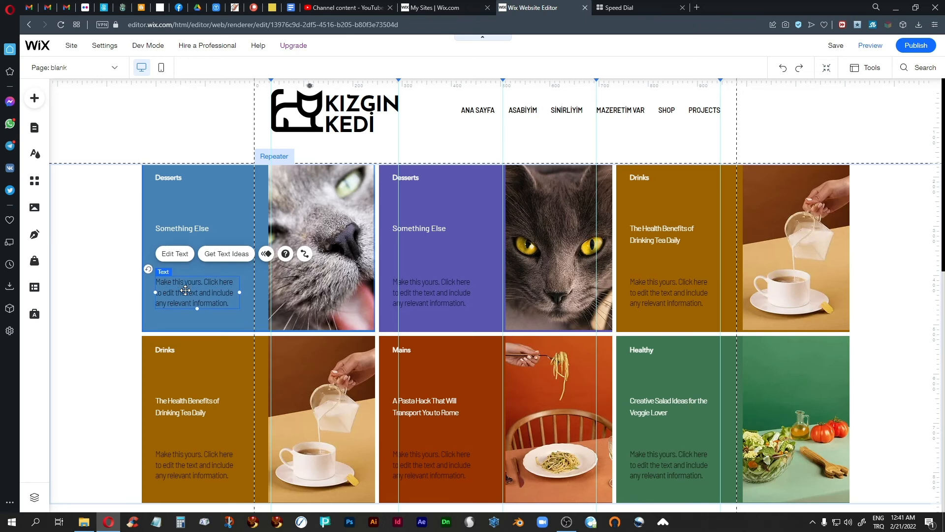
{"action": "key", "text": "Up"}
{"action": "key", "text": "Up"}
{"action": "key", "text": "Up"}
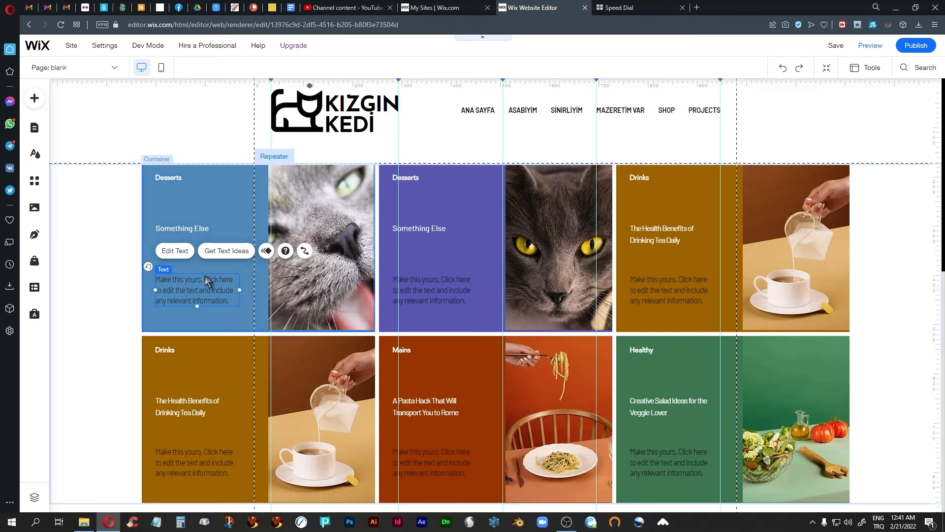
{"action": "left_click", "coordinate": [887, 254]}
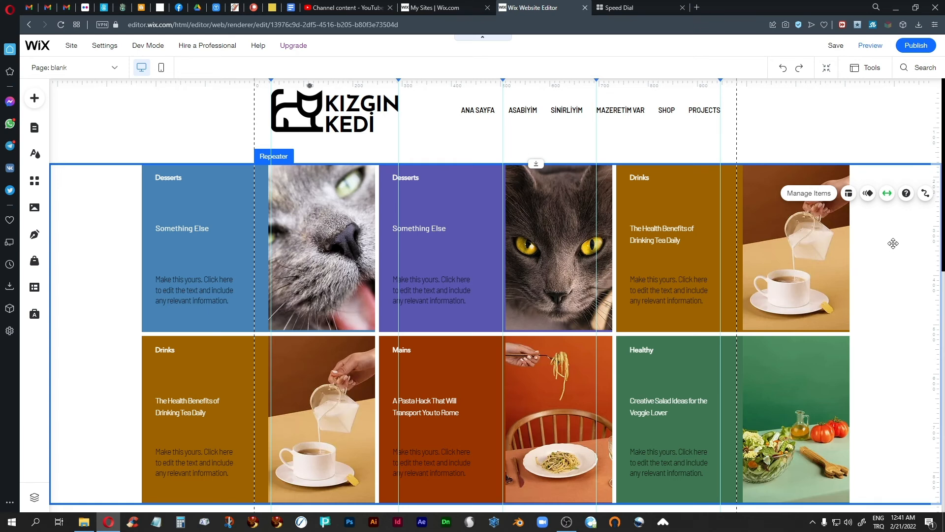
{"action": "left_click", "coordinate": [891, 244]}
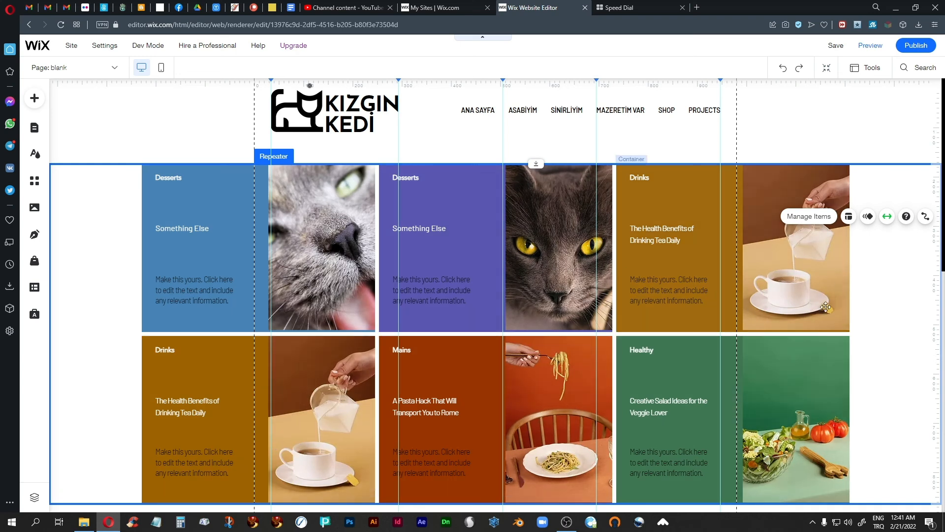
{"action": "left_click", "coordinate": [911, 348]}
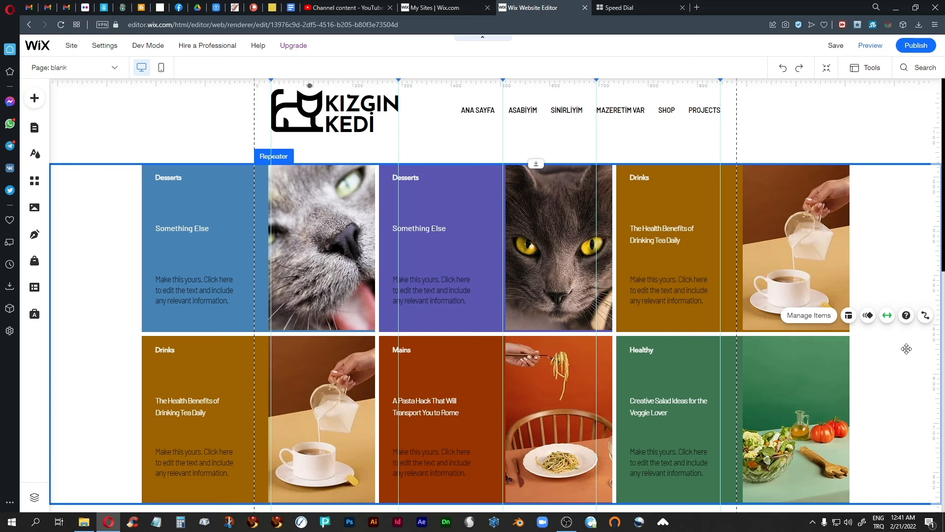
{"action": "left_click", "coordinate": [343, 239]}
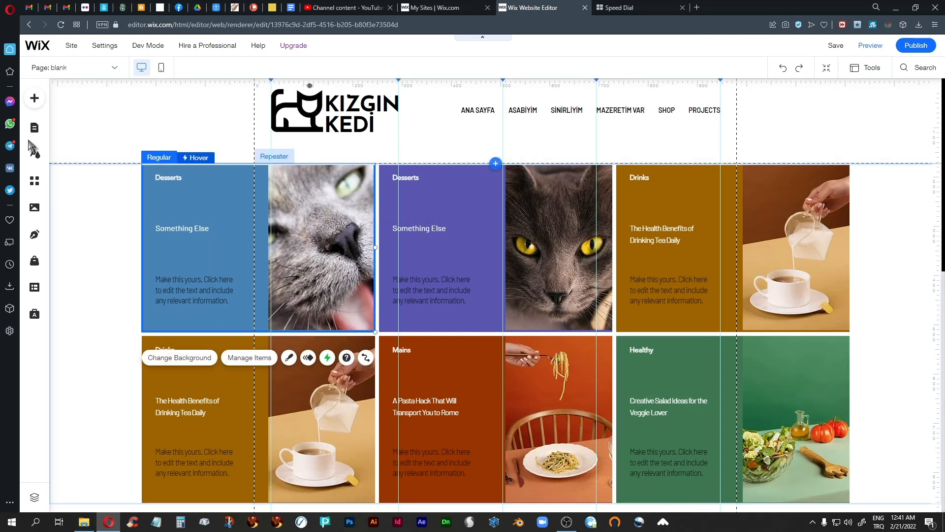
Browse the addable list elements, looking over the hover repeaters, blank repeaters and tables, and close the catalogue.
{"action": "left_click", "coordinate": [35, 99]}
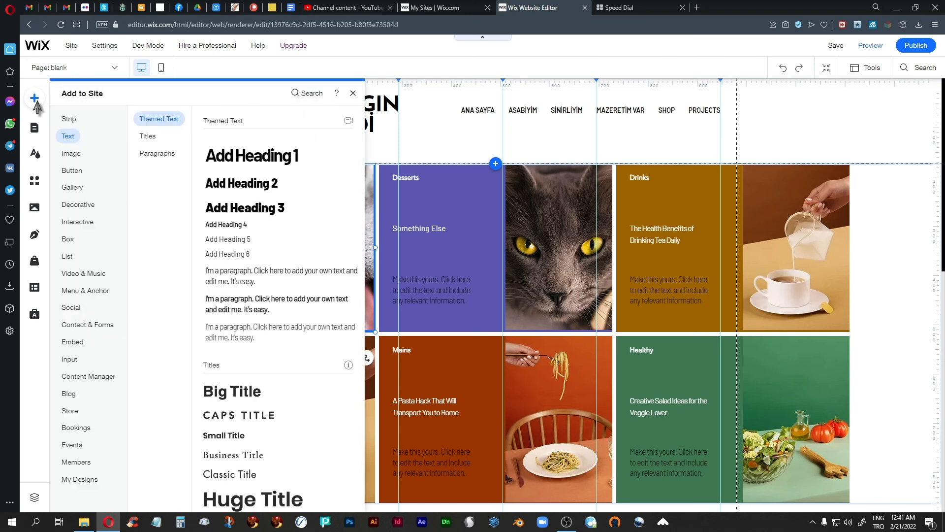
{"action": "left_click", "coordinate": [69, 292]}
{"action": "left_click", "coordinate": [68, 257]}
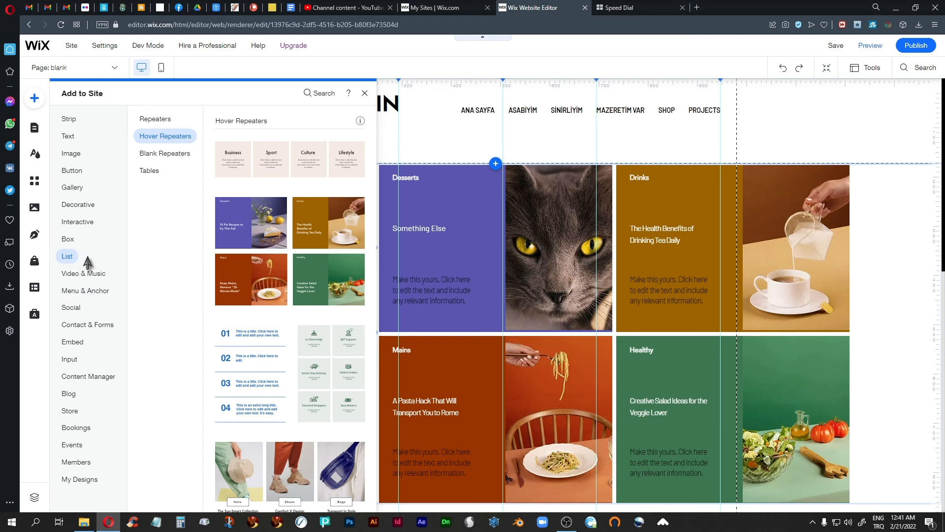
{"action": "left_click", "coordinate": [178, 156]}
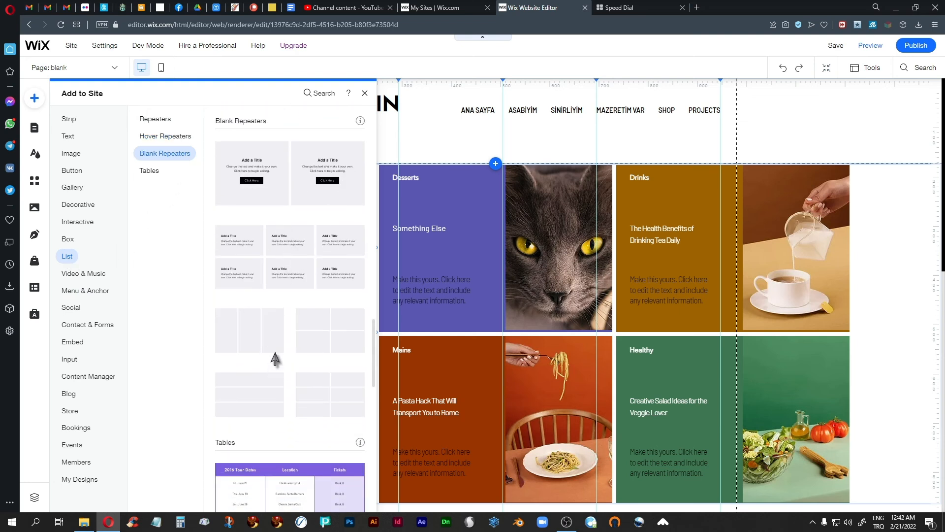
{"action": "scroll", "coordinate": [281, 345], "scroll_direction": "down", "scroll_amount": 7}
{"action": "scroll", "coordinate": [273, 436], "scroll_direction": "up", "scroll_amount": 10}
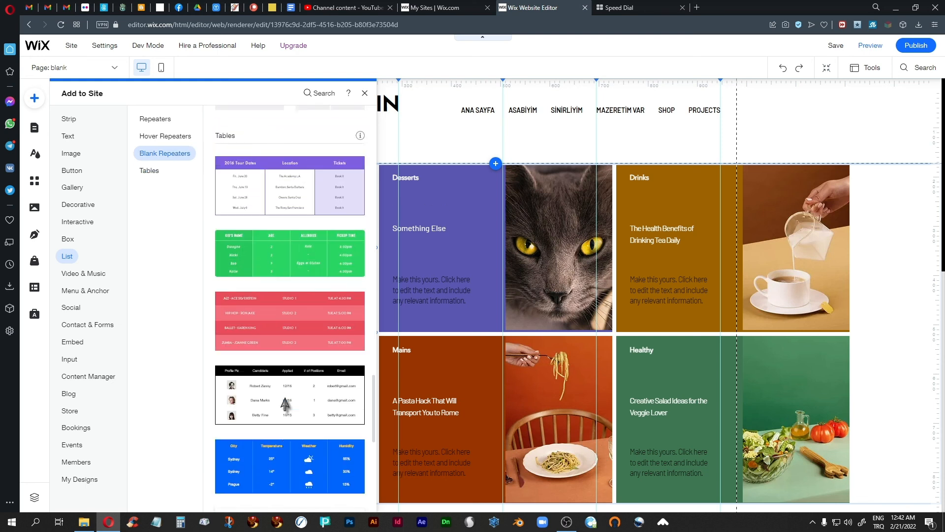
{"action": "scroll", "coordinate": [284, 404], "scroll_direction": "down", "scroll_amount": 1}
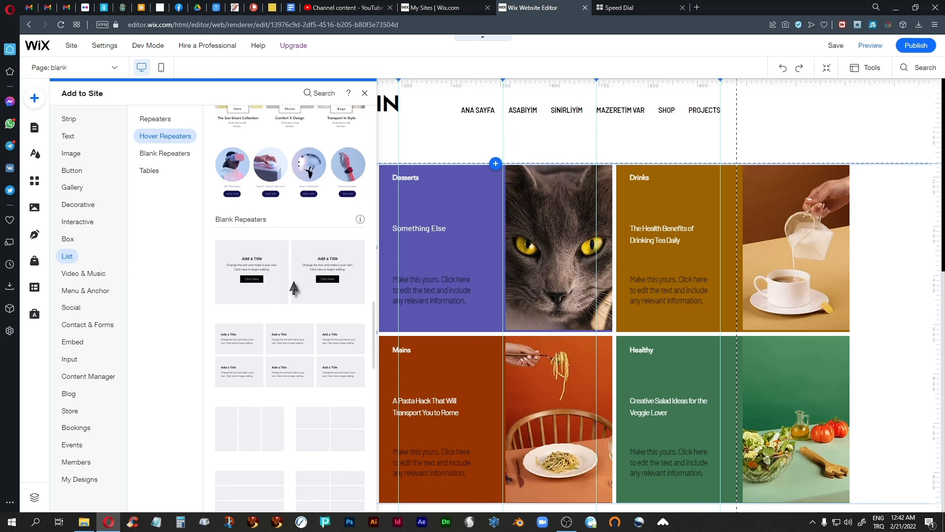
{"action": "left_click", "coordinate": [859, 218]}
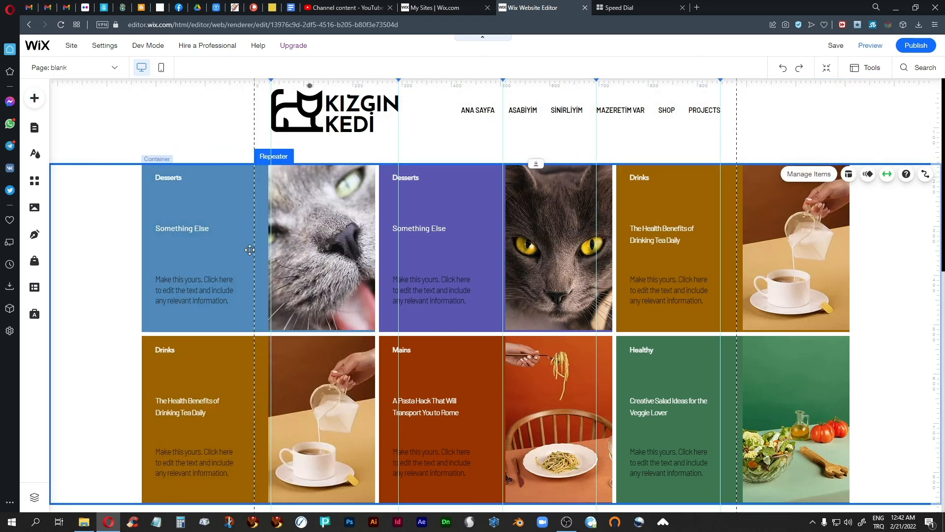
Shrink the cat photo in the first card, leaving a margin of background beside and below it.
{"action": "left_click", "coordinate": [249, 247]}
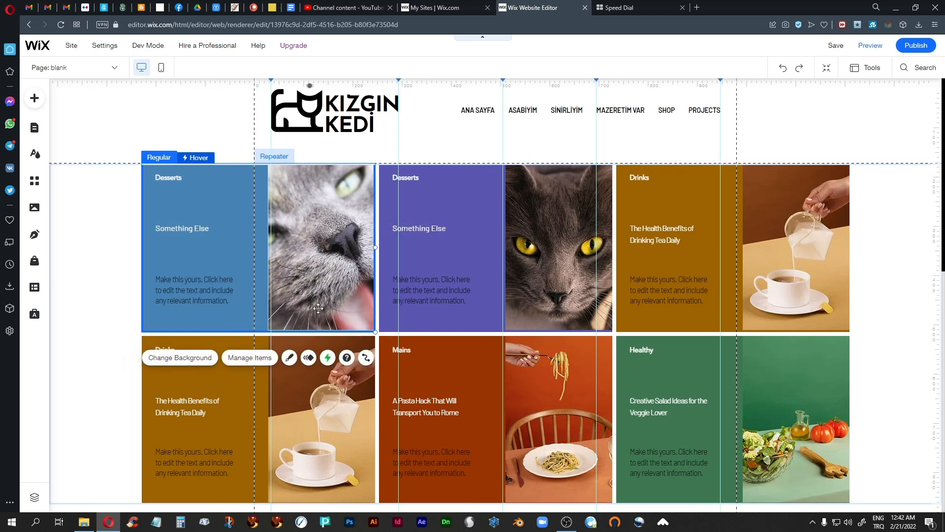
{"action": "mouse_move", "coordinate": [375, 332]}
{"action": "left_mouse_down"}
{"action": "mouse_move", "coordinate": [360, 305]}
{"action": "mouse_move", "coordinate": [369, 320]}
{"action": "left_mouse_up"}
{"action": "left_click", "coordinate": [368, 322]}
{"action": "left_click", "coordinate": [364, 312]}
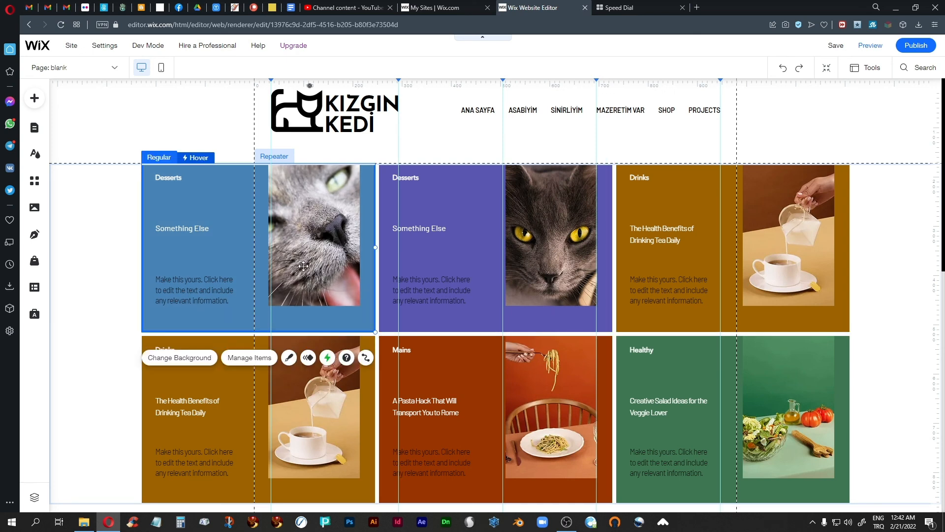
Shrink the first card's hover leaf image, and reduce the card in its regular state so four cards fit in a row.
{"action": "left_click", "coordinate": [199, 157]}
{"action": "left_click", "coordinate": [330, 271]}
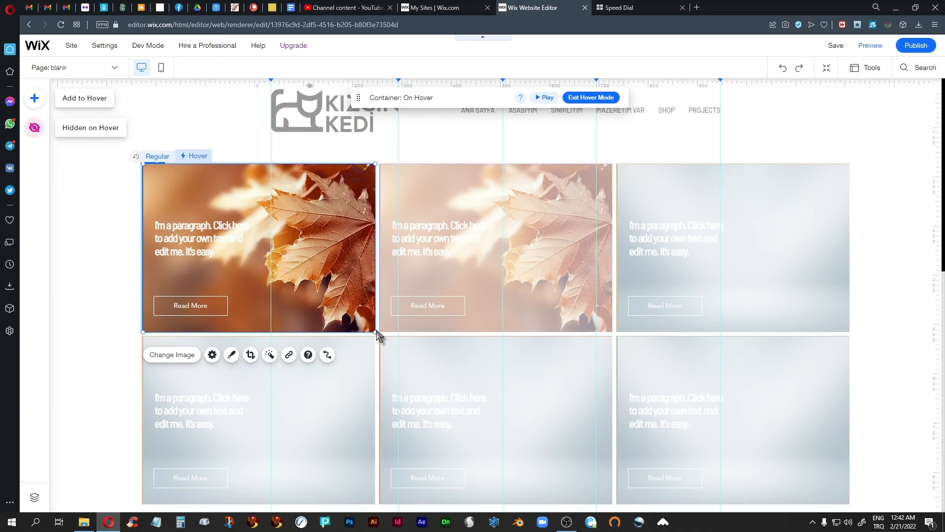
{"action": "left_click_drag", "start_coordinate": [375, 331], "coordinate": [355, 311]}
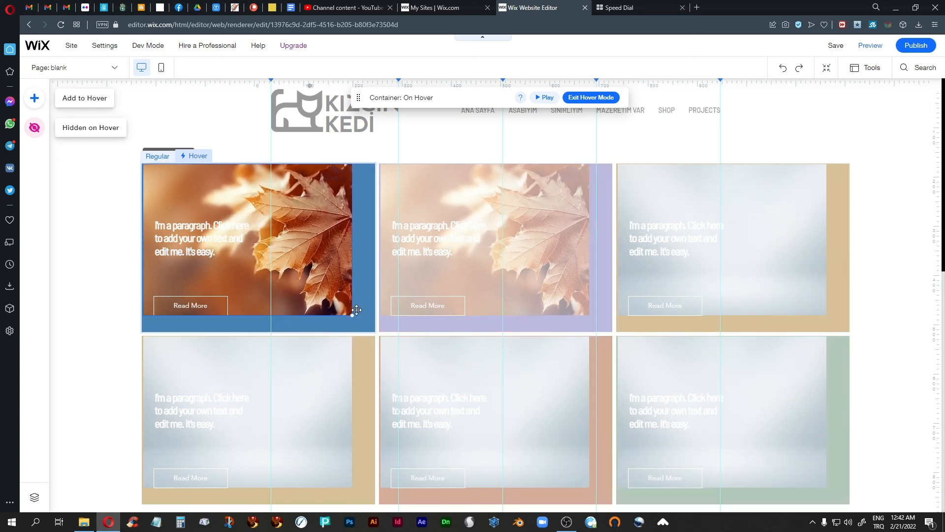
{"action": "left_click", "coordinate": [157, 156]}
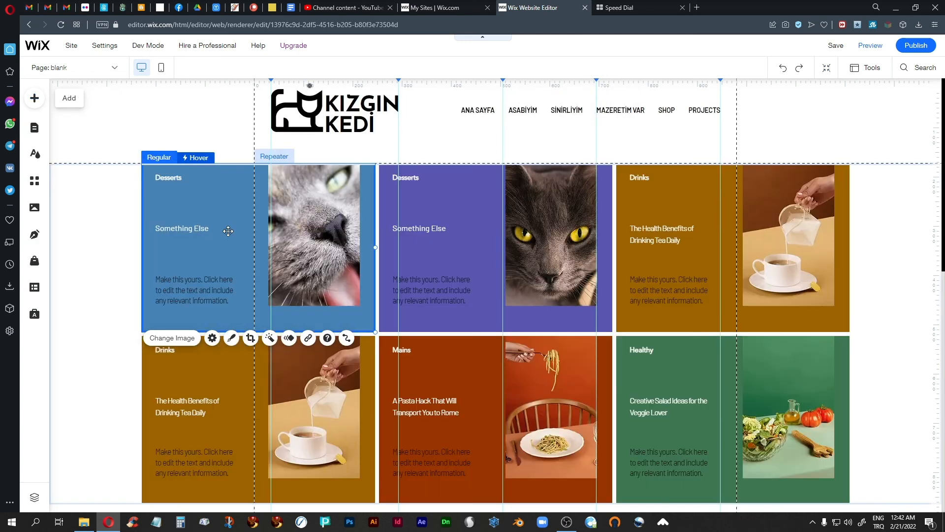
{"action": "left_click_drag", "start_coordinate": [372, 330], "coordinate": [361, 305]}
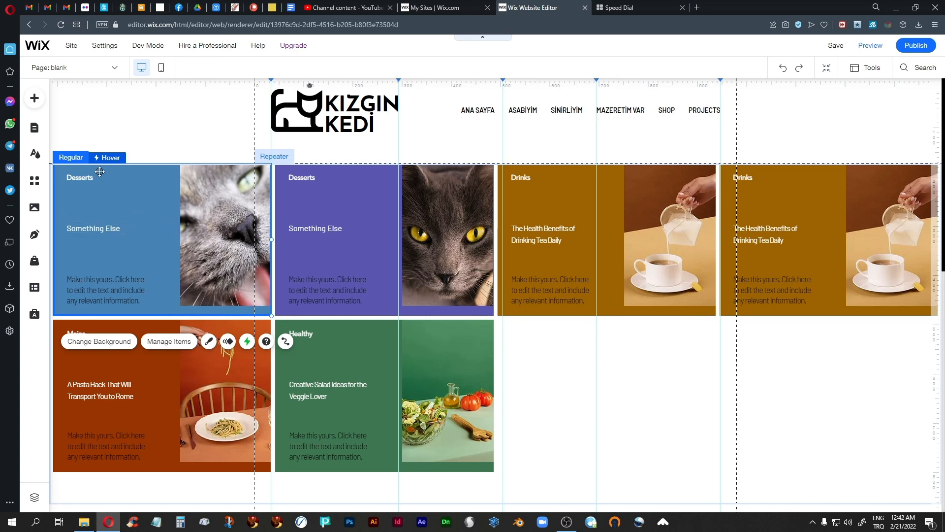
Crop the first card's hover leaf image to about 441 × 307 so it fills the resized card, and exit hover mode.
{"action": "left_click", "coordinate": [108, 157]}
{"action": "left_click", "coordinate": [212, 259]}
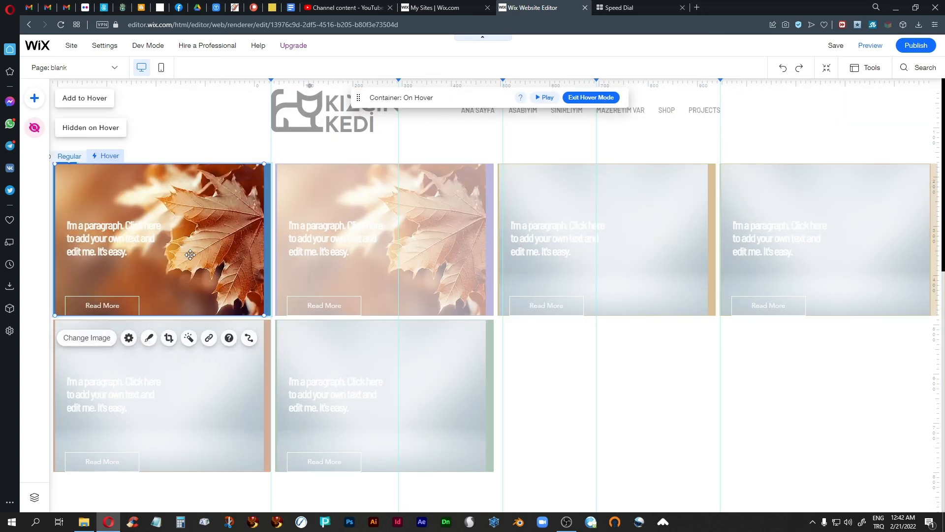
{"action": "left_click", "coordinate": [168, 338]}
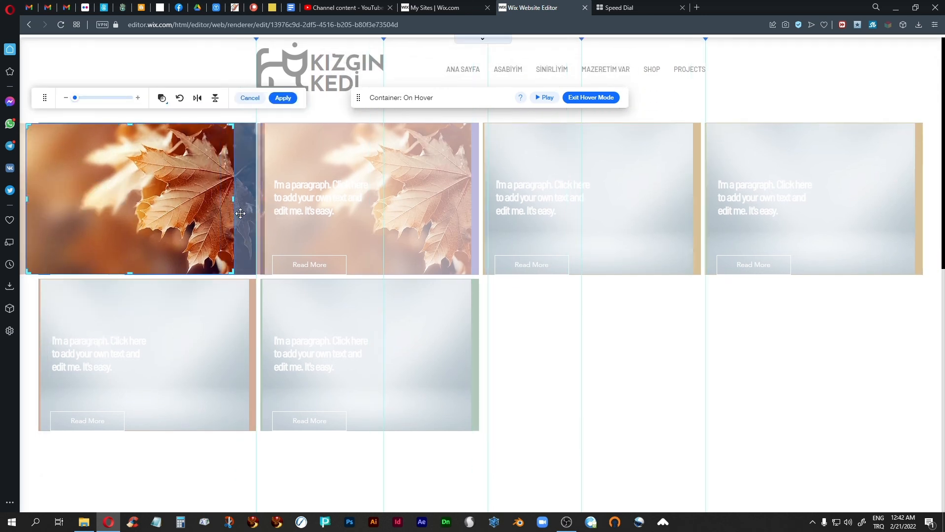
{"action": "left_click_drag", "start_coordinate": [232, 199], "coordinate": [256, 198]}
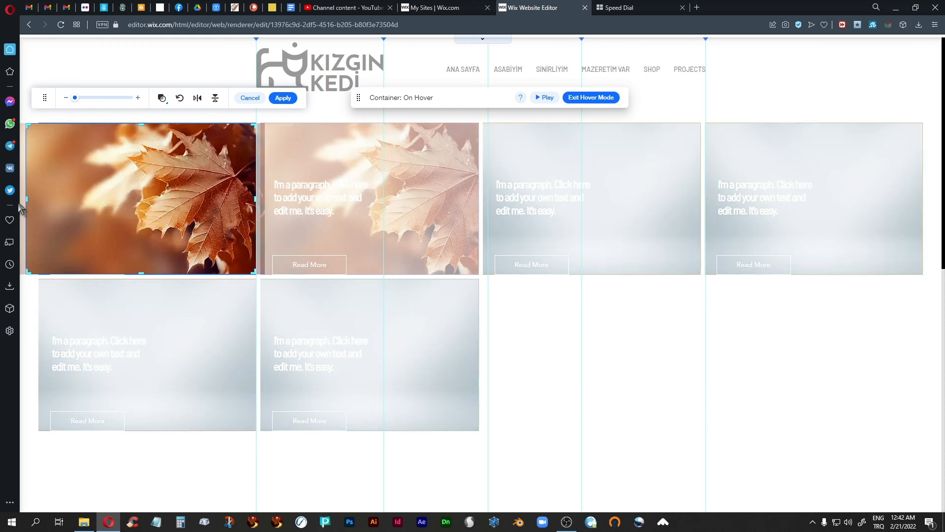
{"action": "left_click_drag", "start_coordinate": [27, 199], "coordinate": [41, 200]}
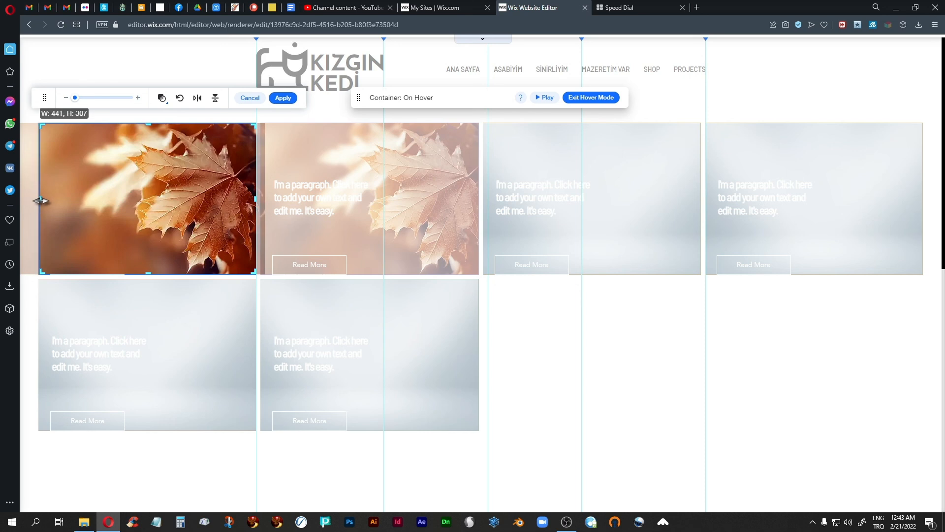
{"action": "left_click", "coordinate": [289, 98]}
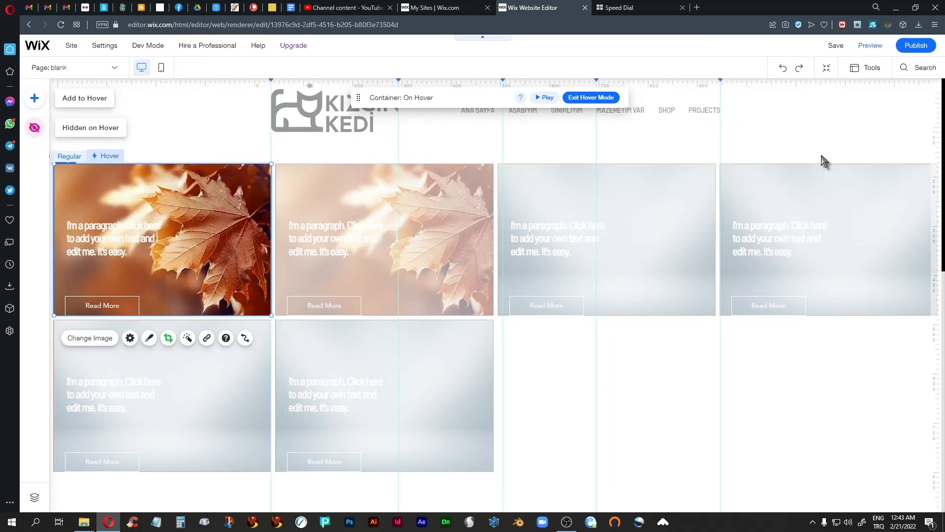
{"action": "left_click", "coordinate": [585, 98]}
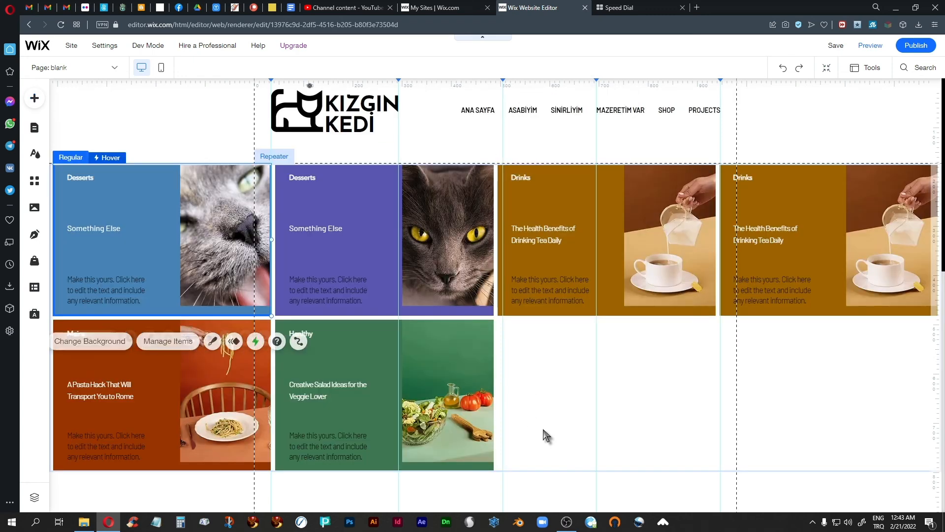